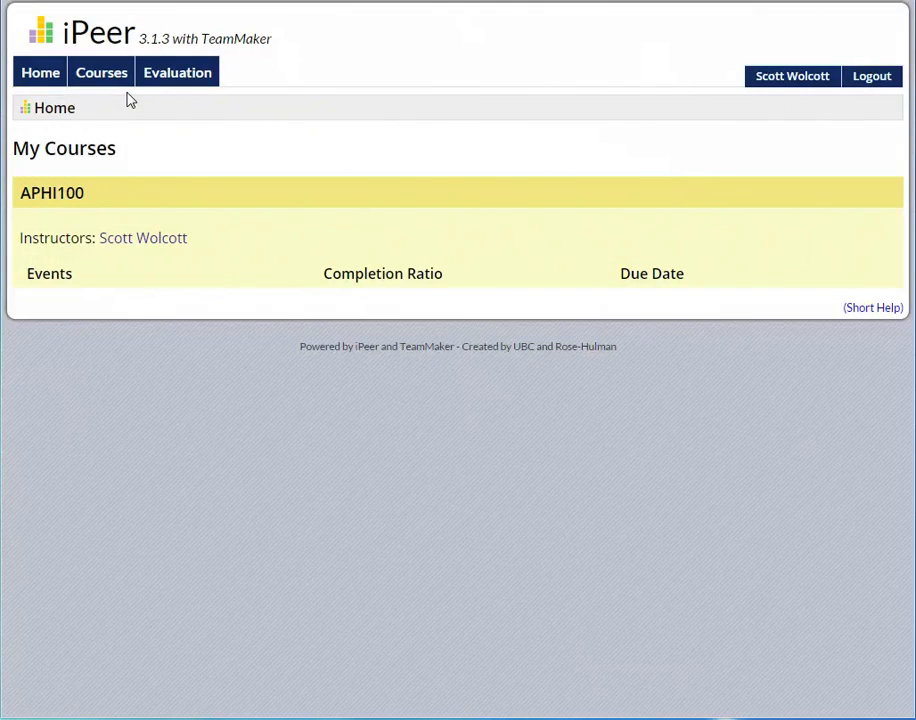
Step: Open the APHI100 course page, then its Add User form for a new student
left_click(84, 198)
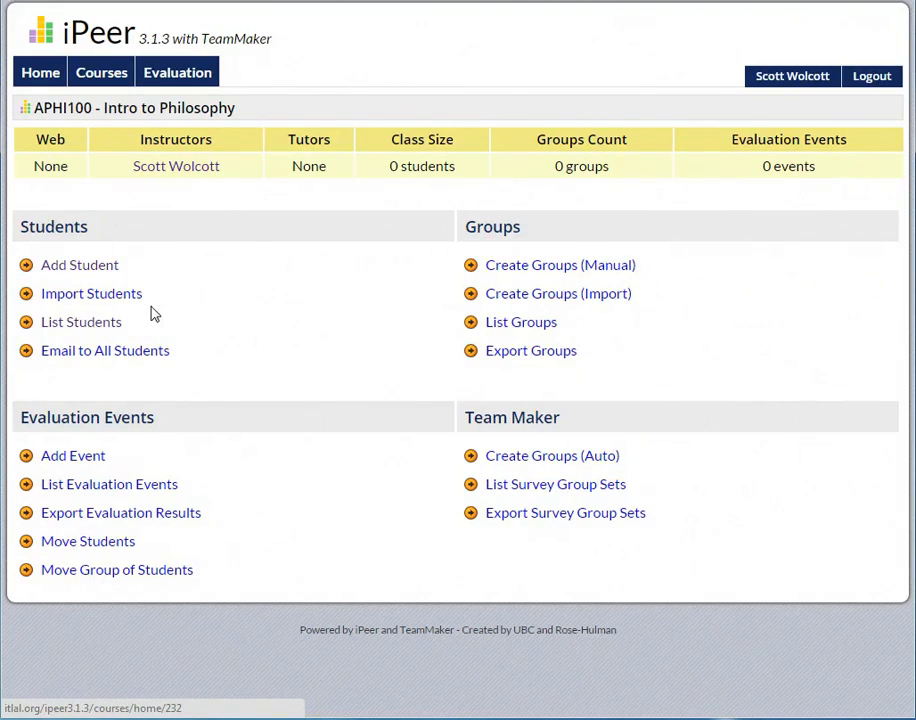
left_click(80, 265)
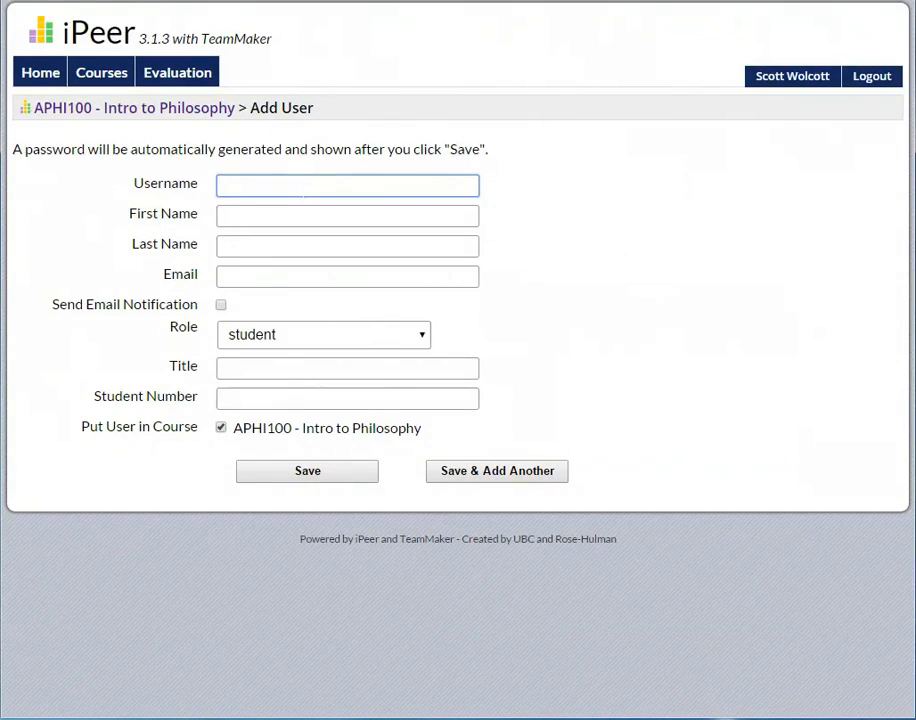
Step: Enter the student's username, first name, last name and albany.edu e-mail address
type("ss1")
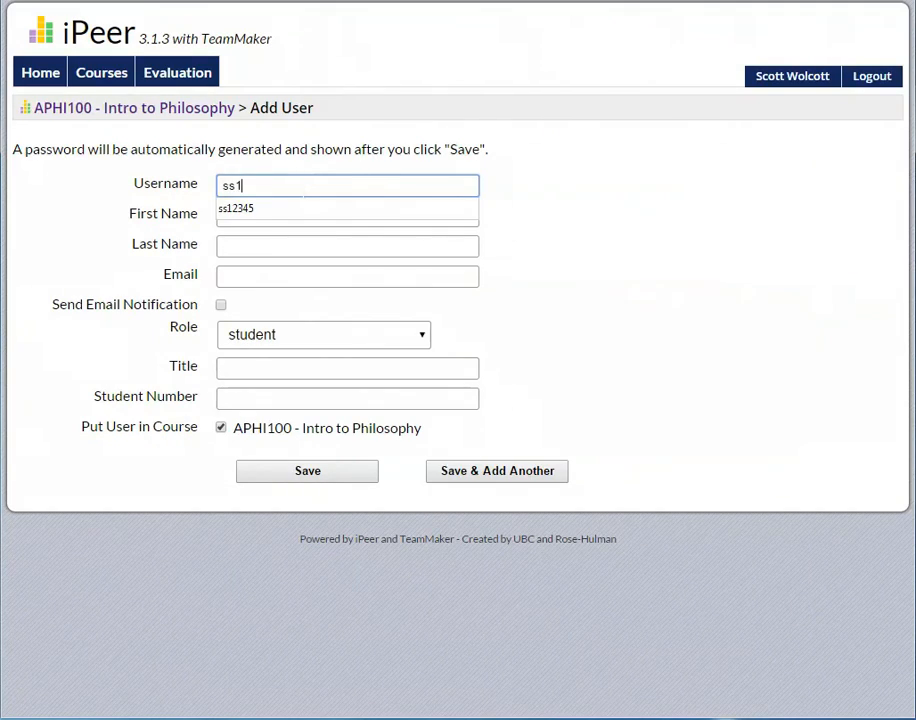
type("2345")
key("Tab")
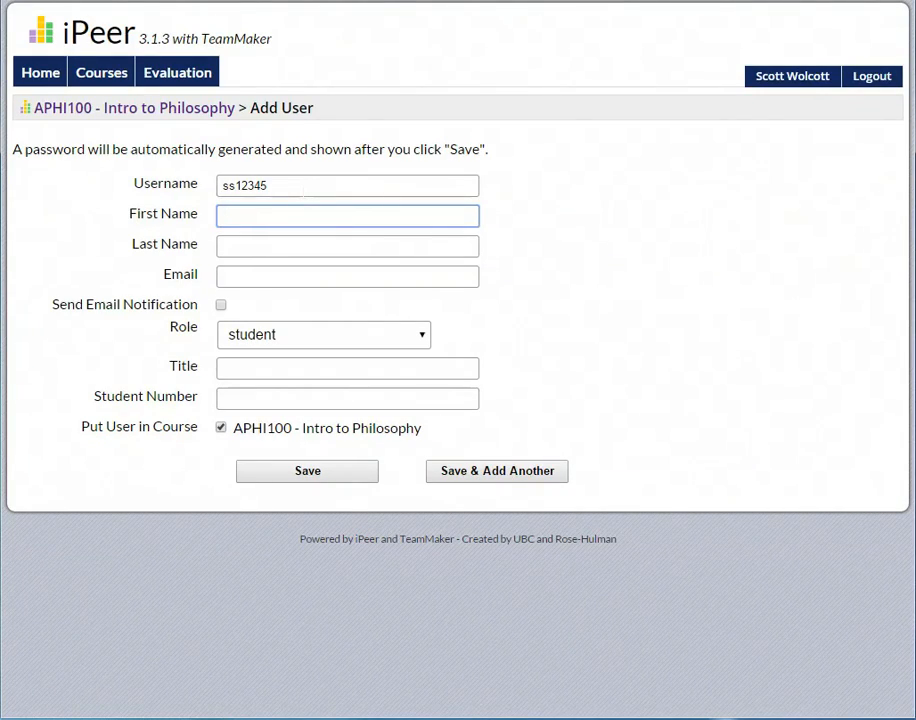
key("Tab")
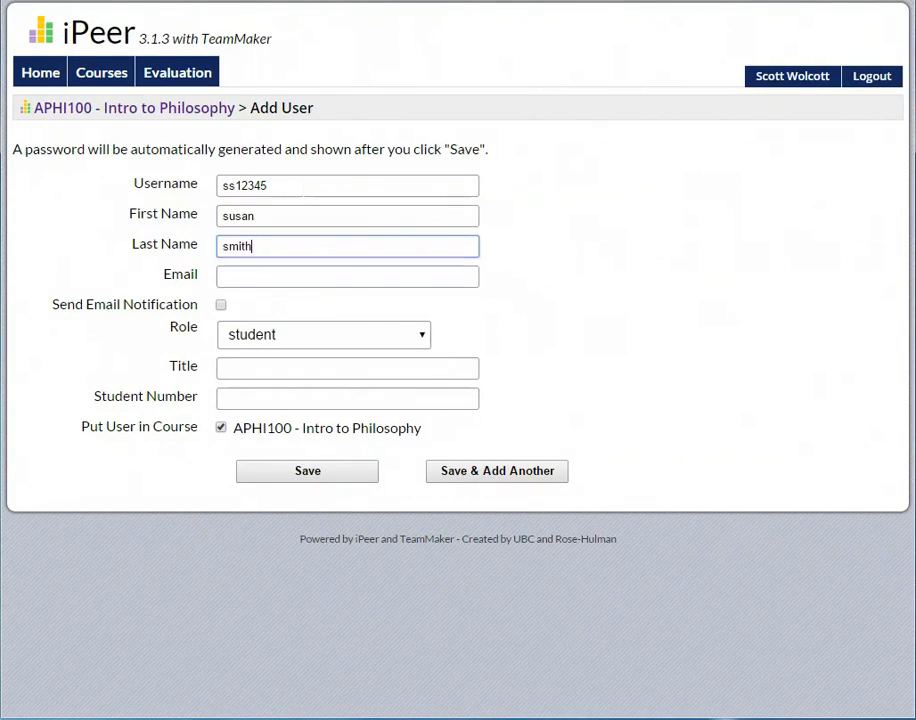
key("Tab")
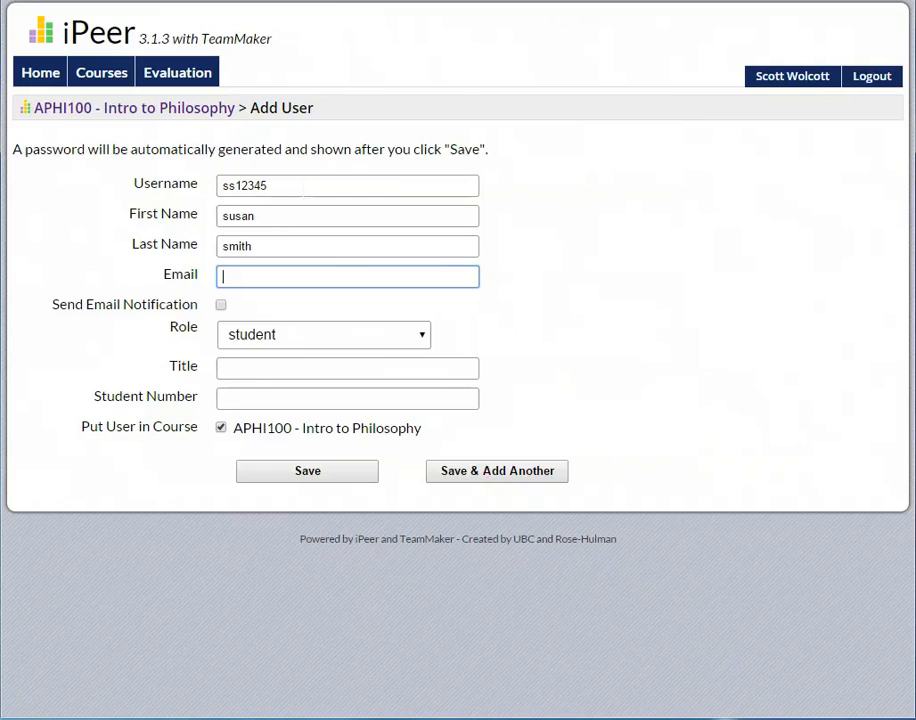
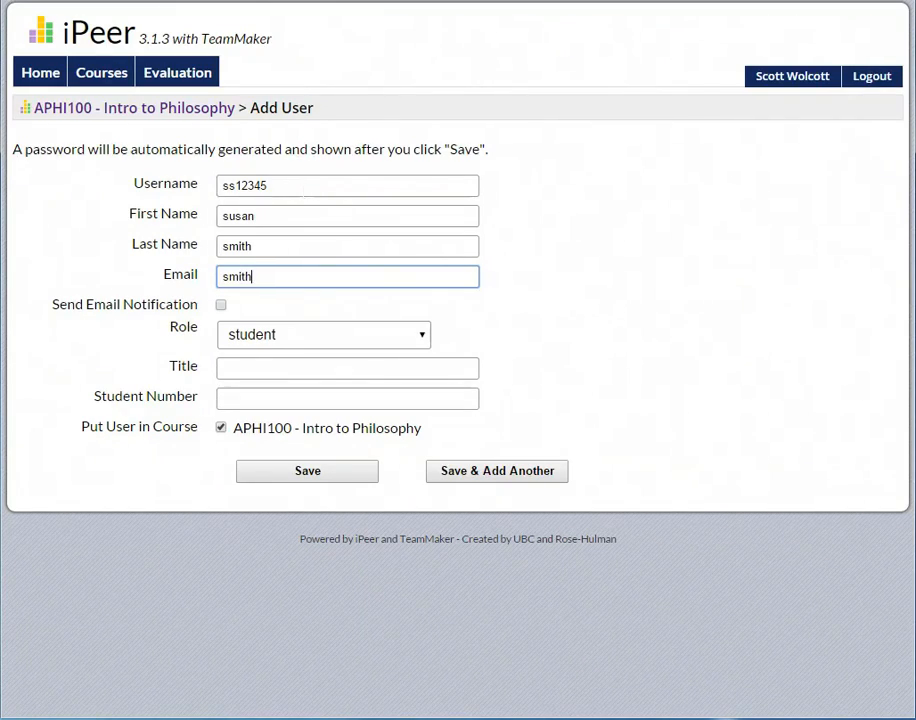
key("Home")
key("End")
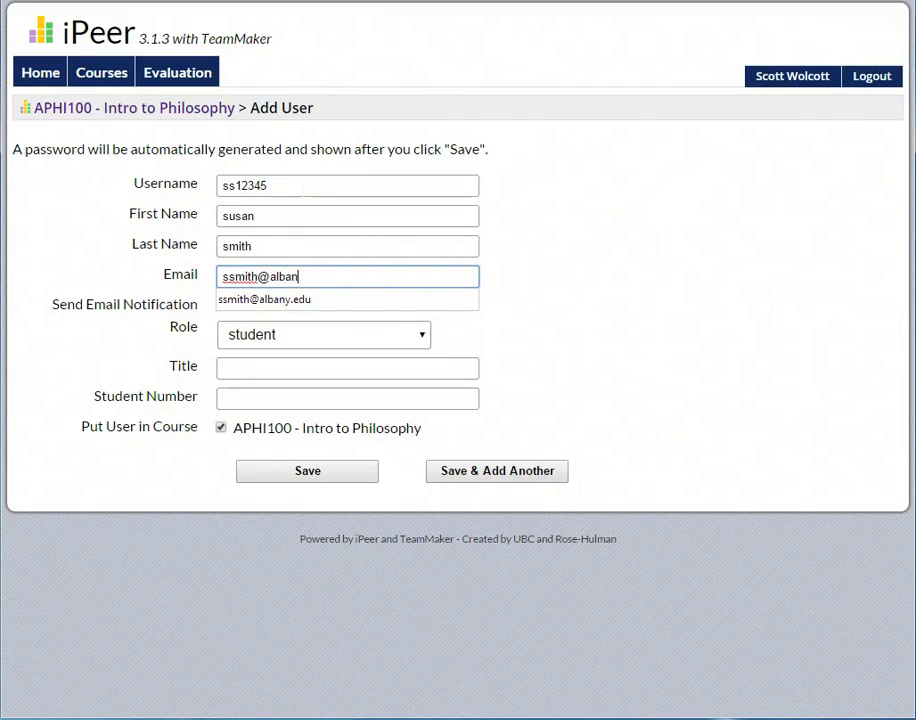
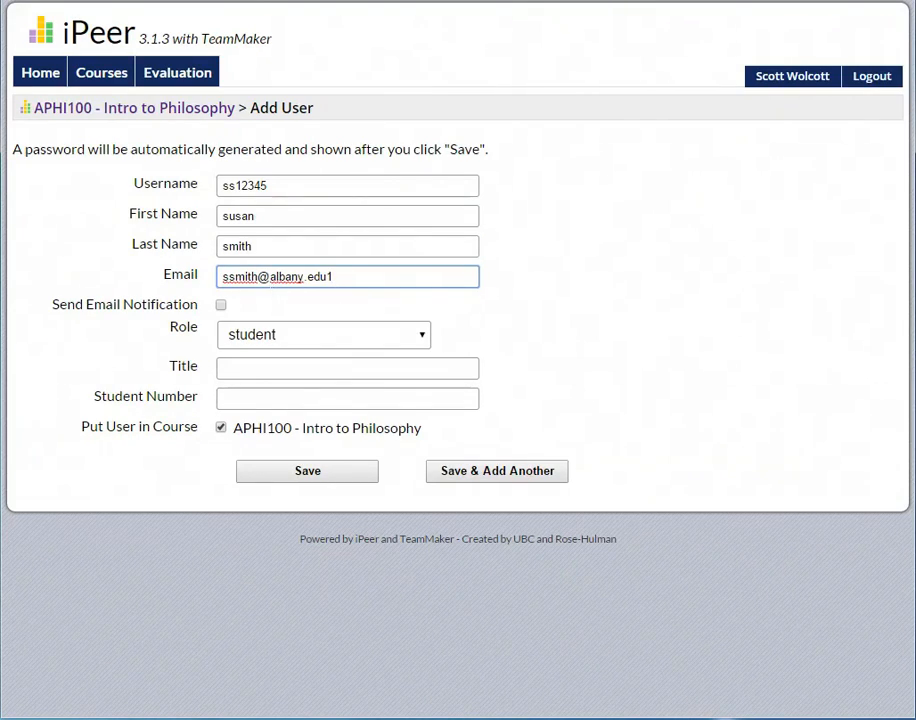
Step: Tick Send Email Notification, leave Role as student, and enter the student number
left_click(221, 306)
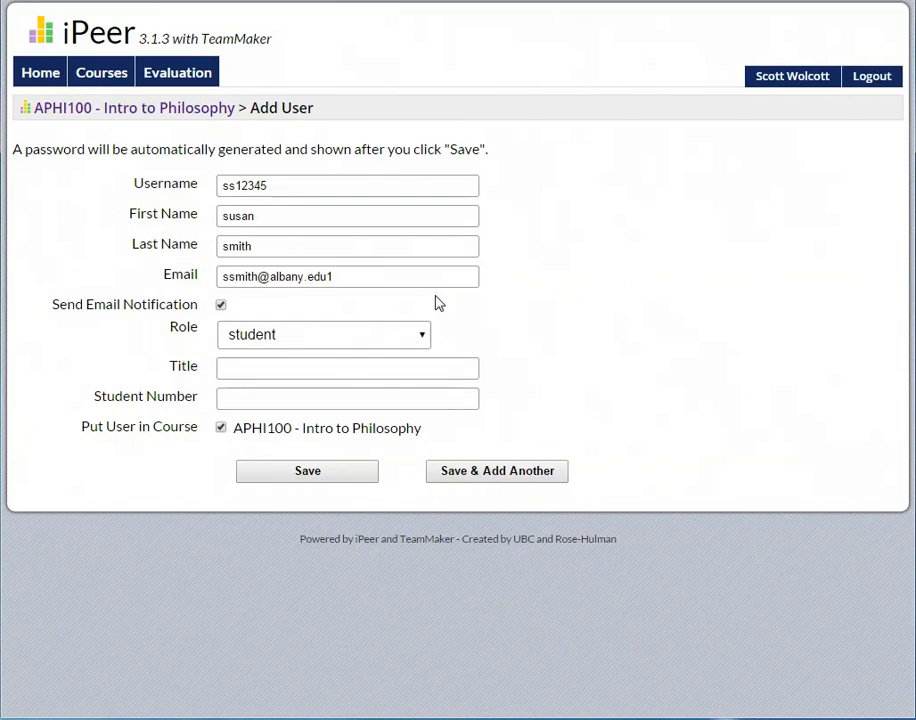
left_click(401, 341)
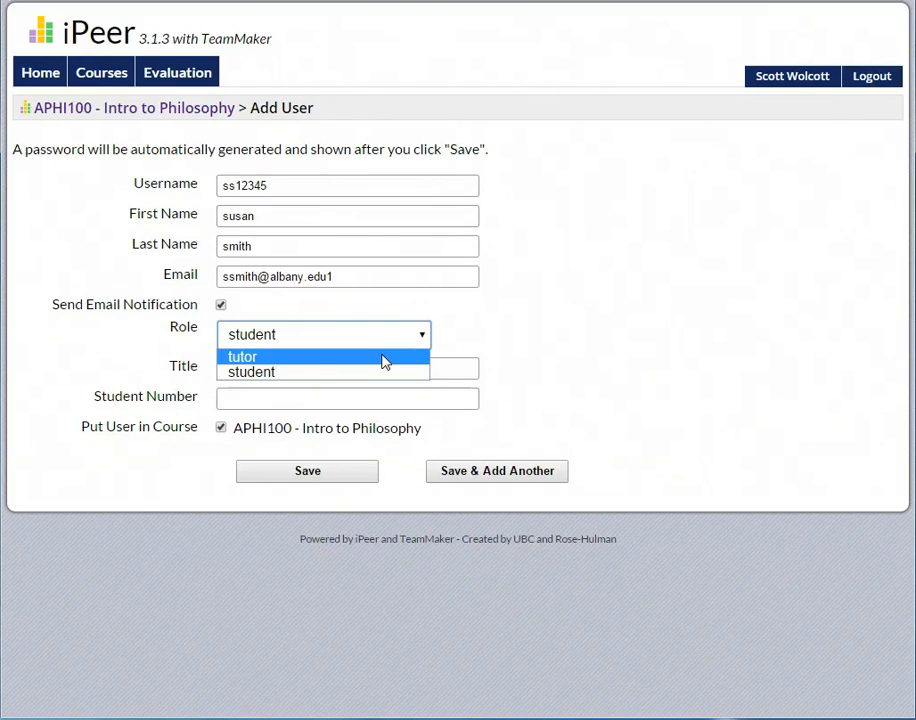
left_click(492, 340)
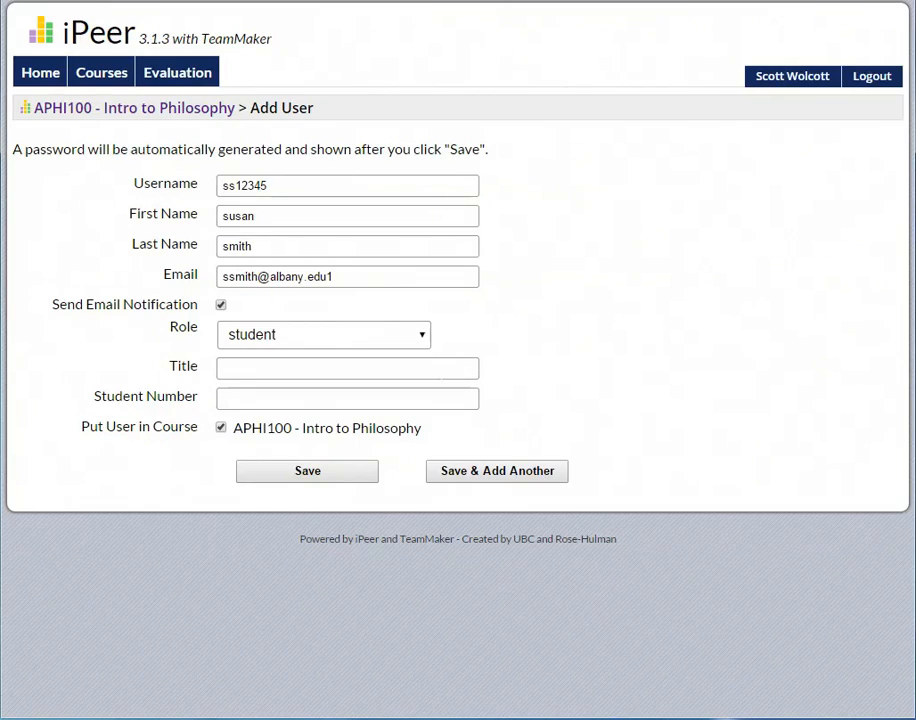
left_click(347, 399)
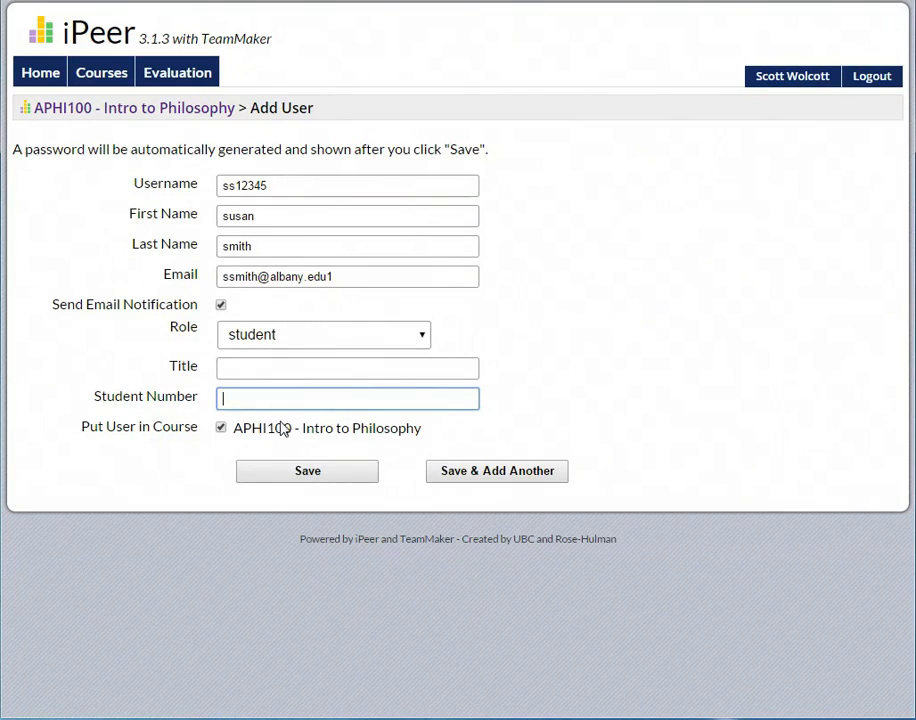
type("ss12345")
Step: Save the student, then return to the APHI100 - Intro to Philosophy course page
left_click(301, 474)
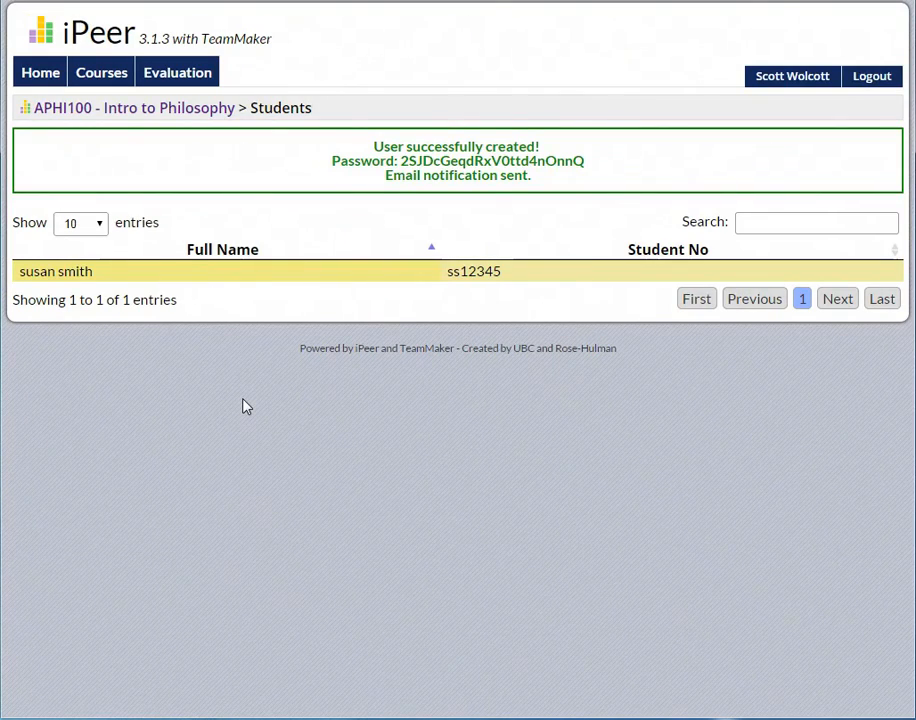
left_click(176, 114)
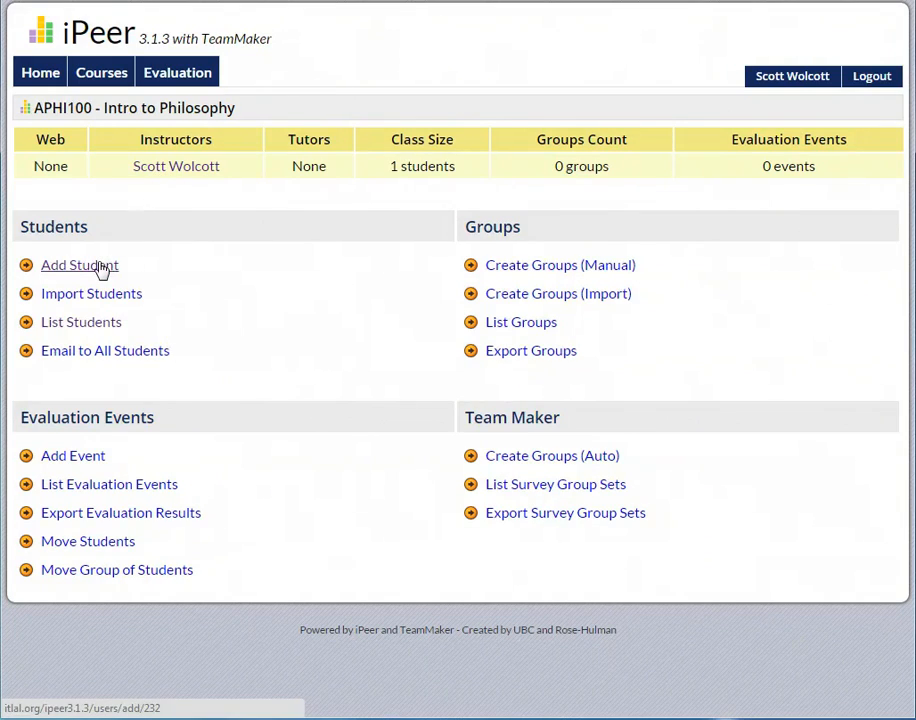
Step: Open a fresh Add User form and enter the second student's username
left_click(100, 266)
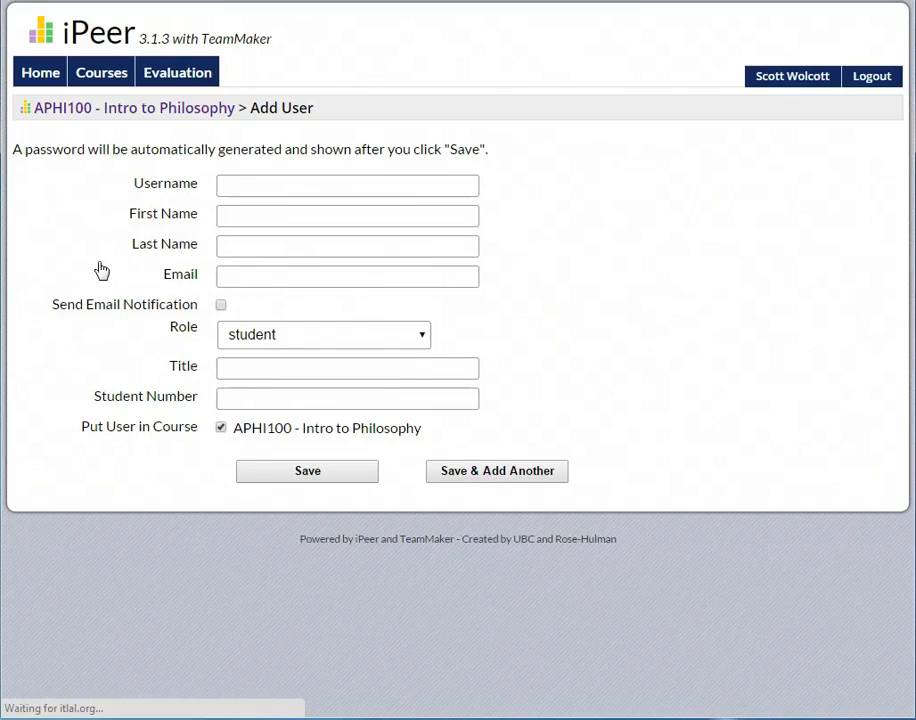
left_click(359, 194)
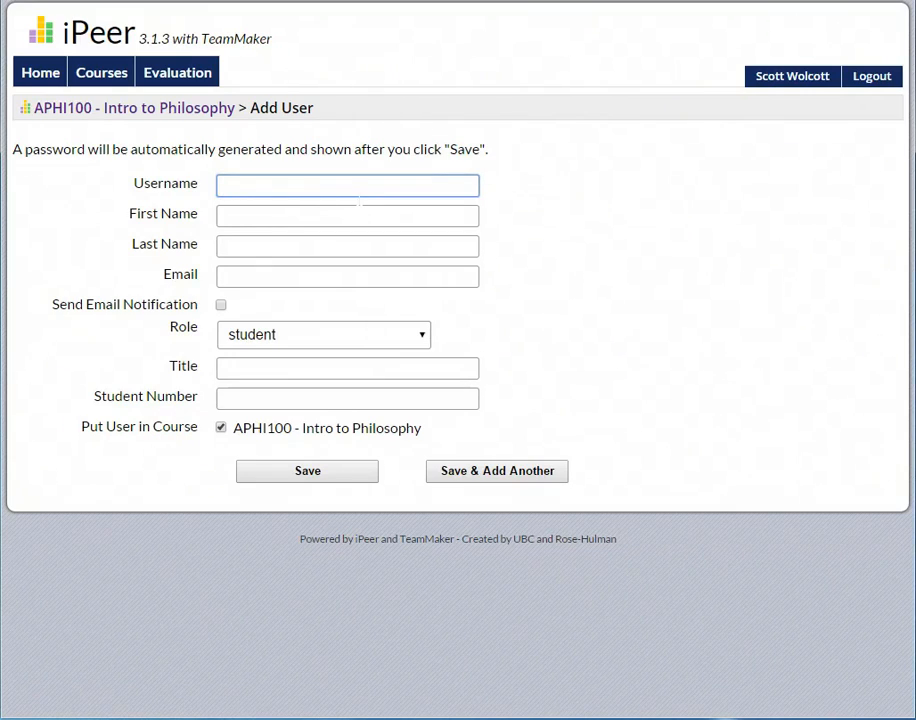
type("js1234")
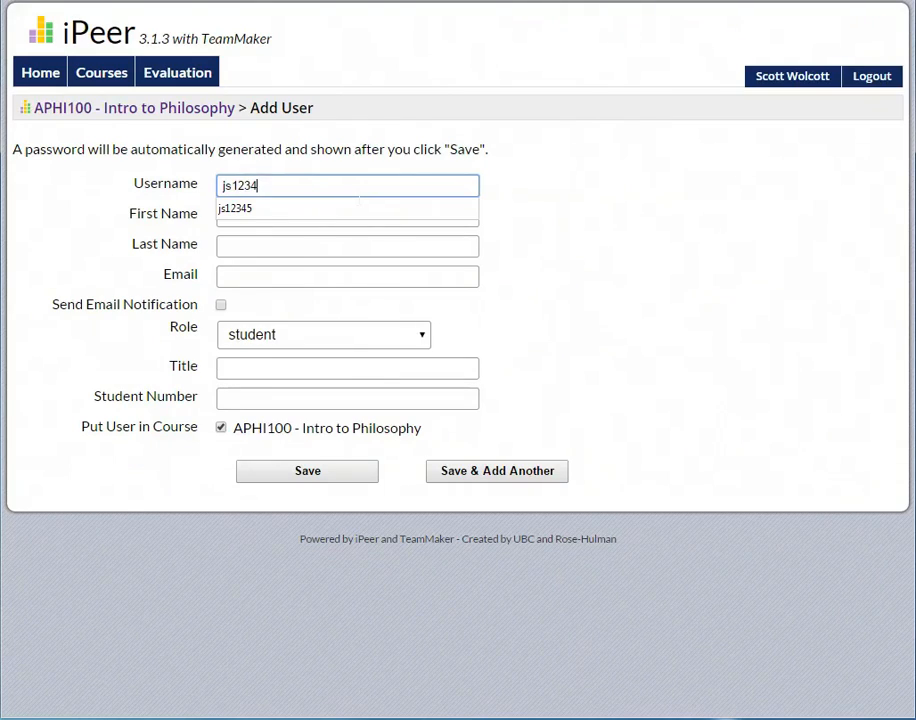
type("5")
key("Tab")
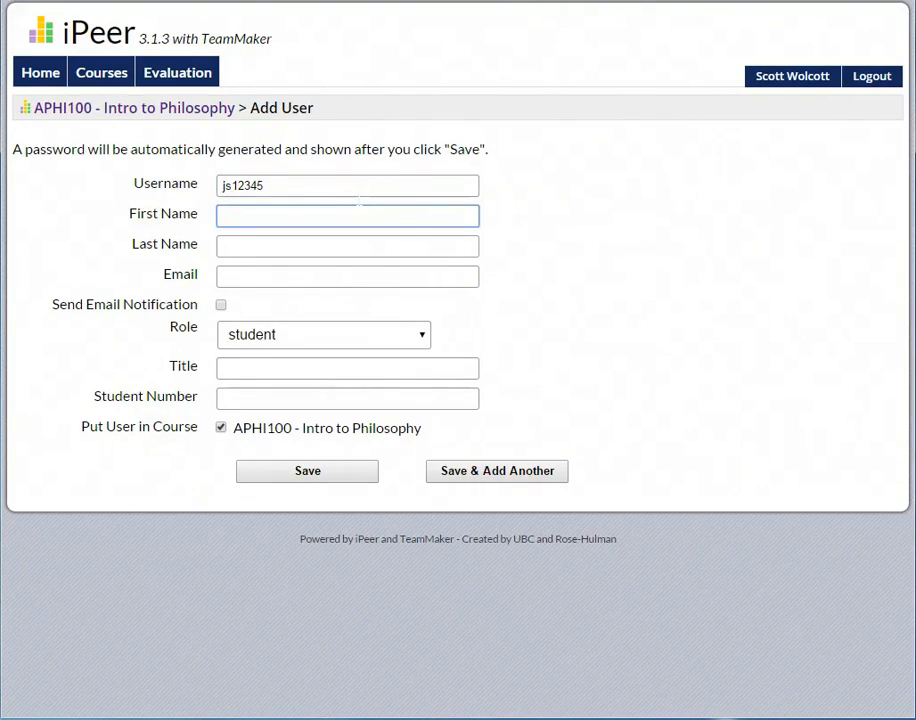
Step: Fill in the second student's first name, last name and e-mail address
type("Joh")
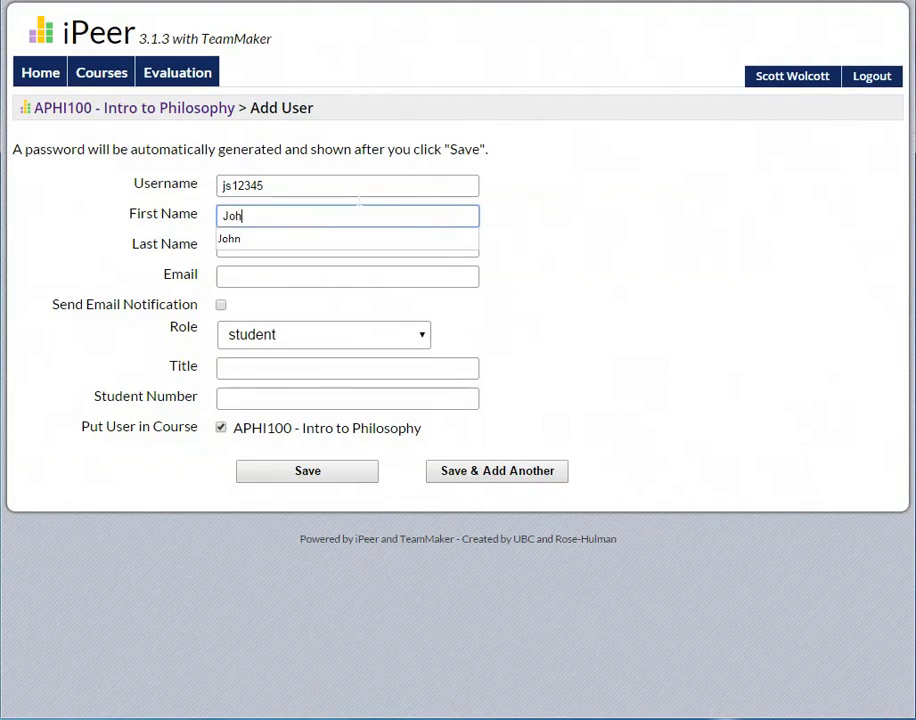
type("n")
key("Tab")
type("S")
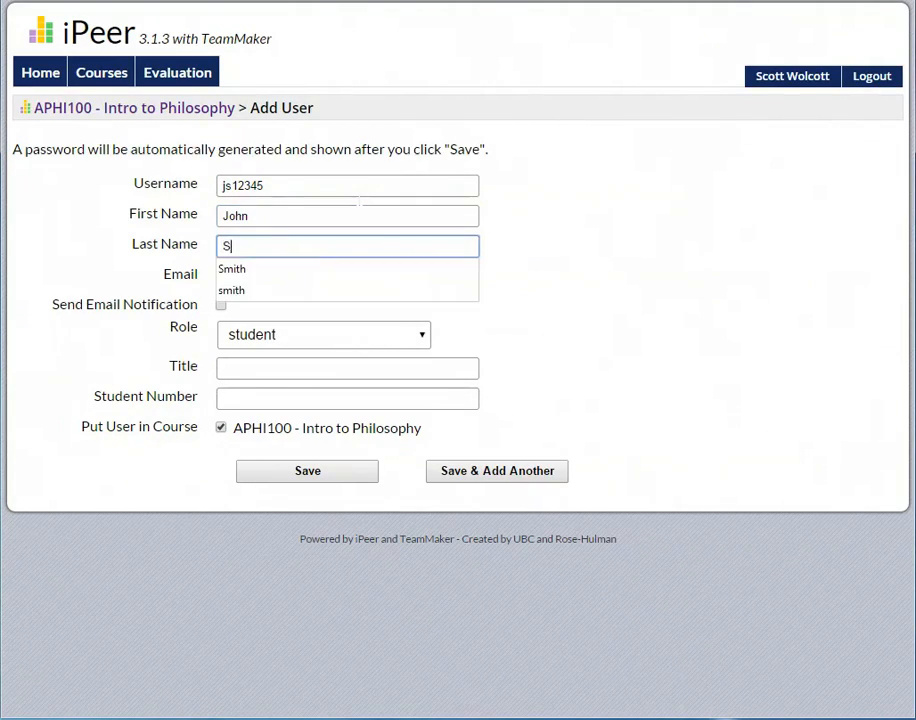
type("mith")
key("Tab")
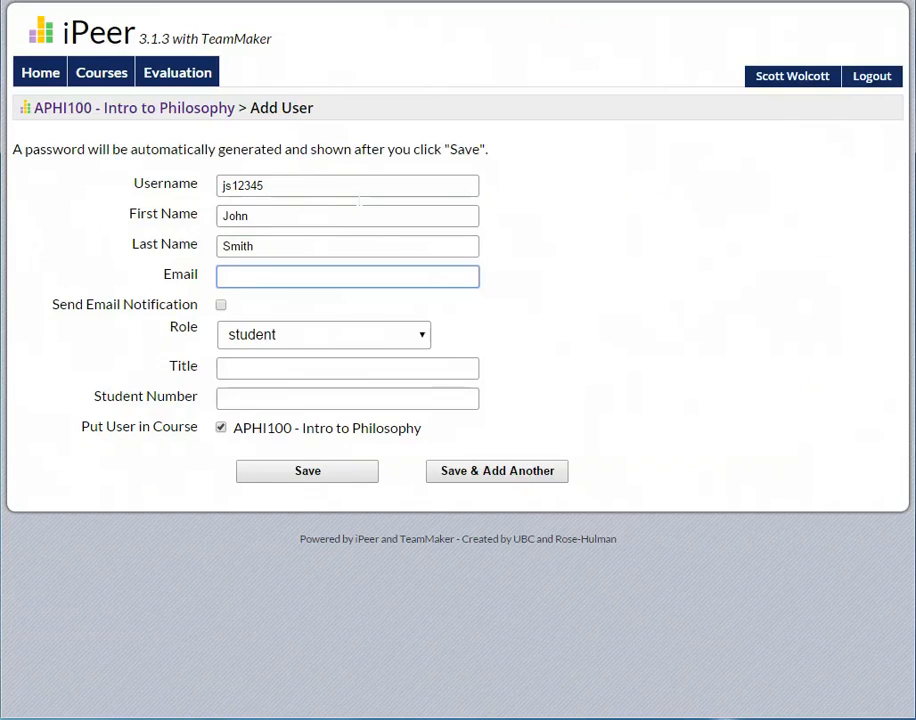
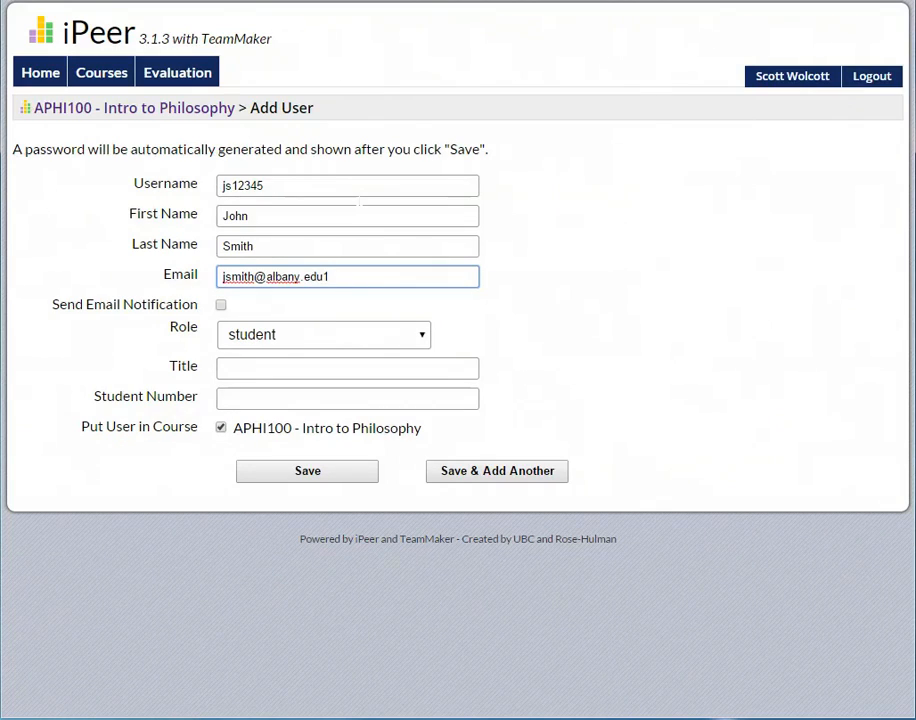
Step: Turn on e-mail notification, add the student number, and choose Save & Add Another
left_click(221, 306)
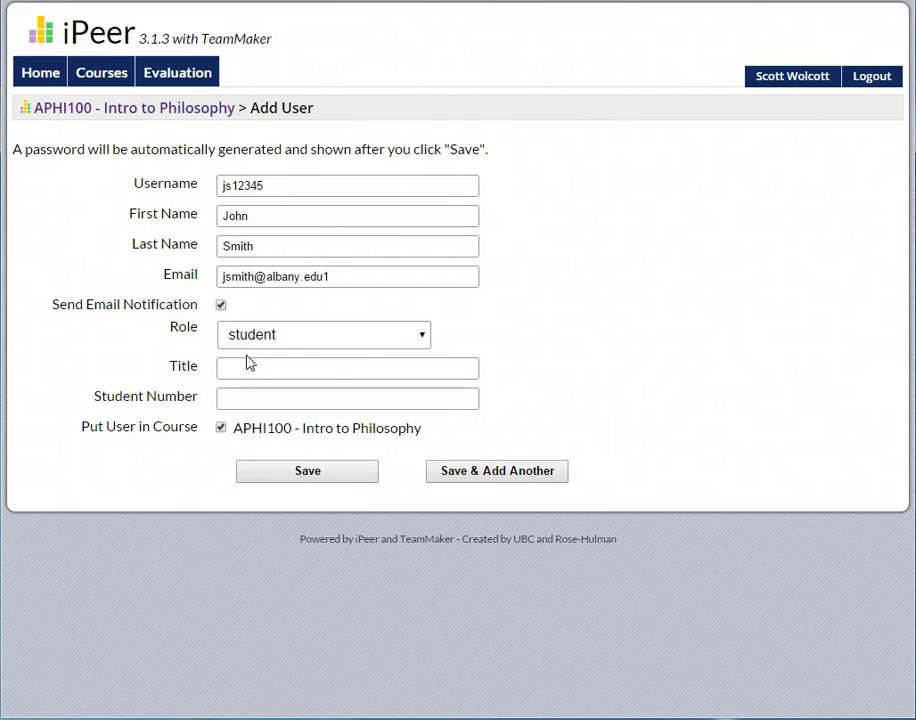
left_click(252, 398)
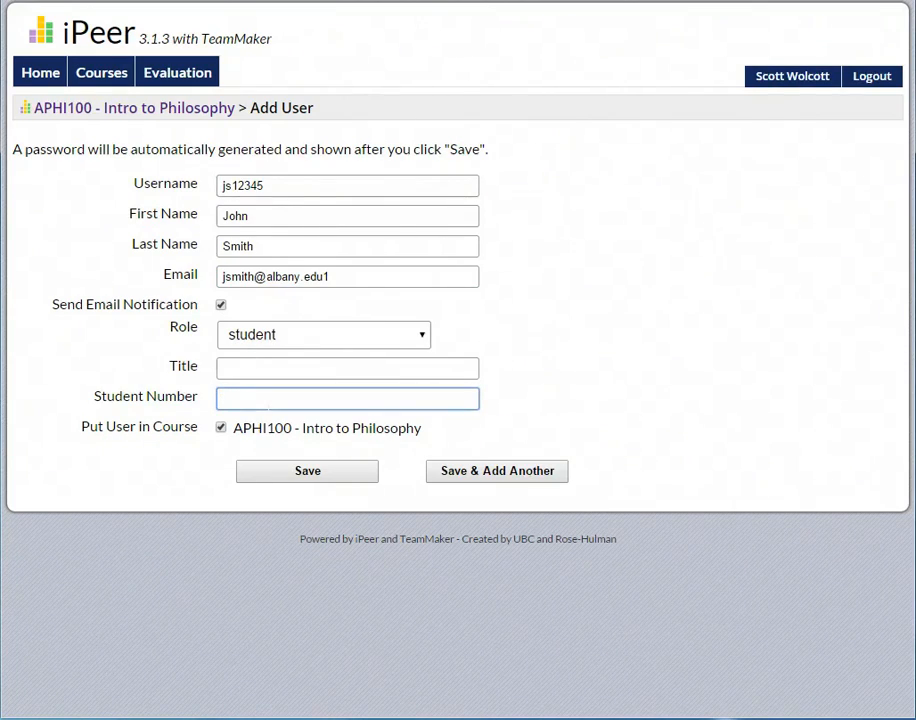
type("js12345")
left_click(511, 474)
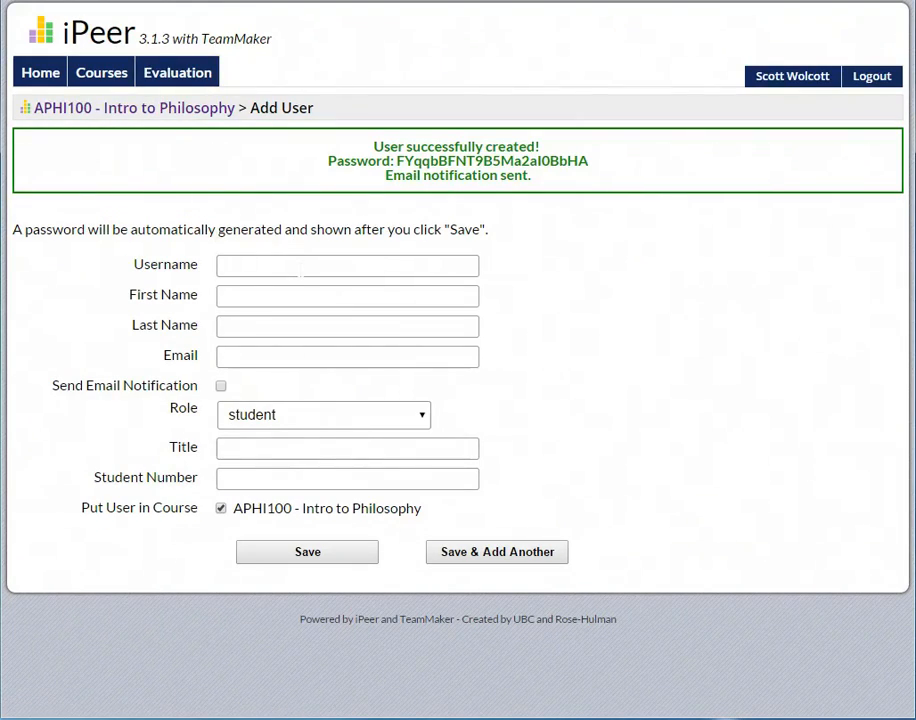
Step: Return via the APHI100 - Intro to Philosophy breadcrumb to the course home
left_click(301, 266)
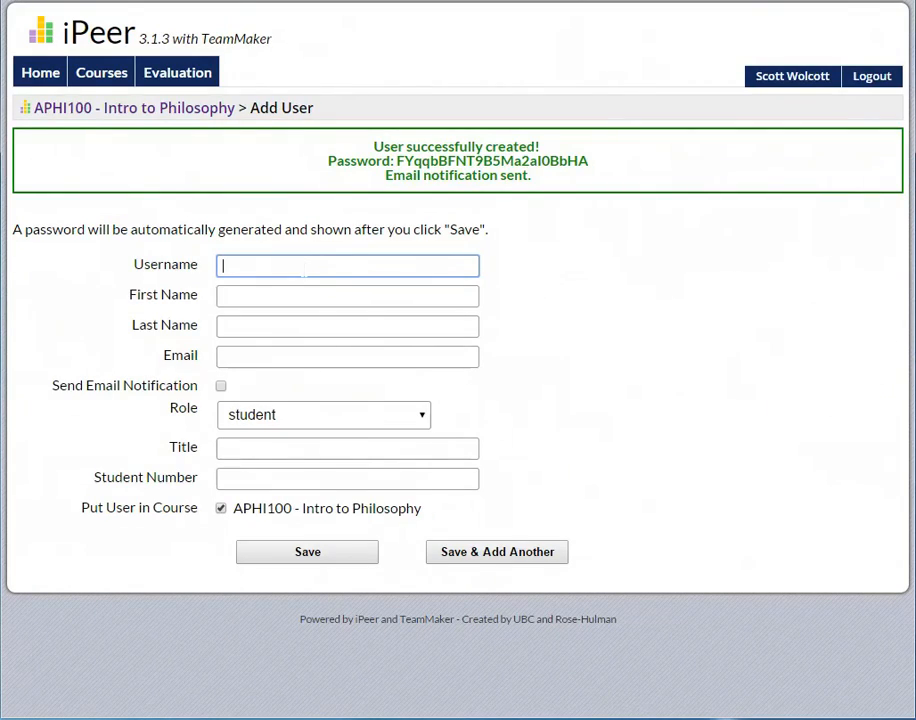
left_click(183, 112)
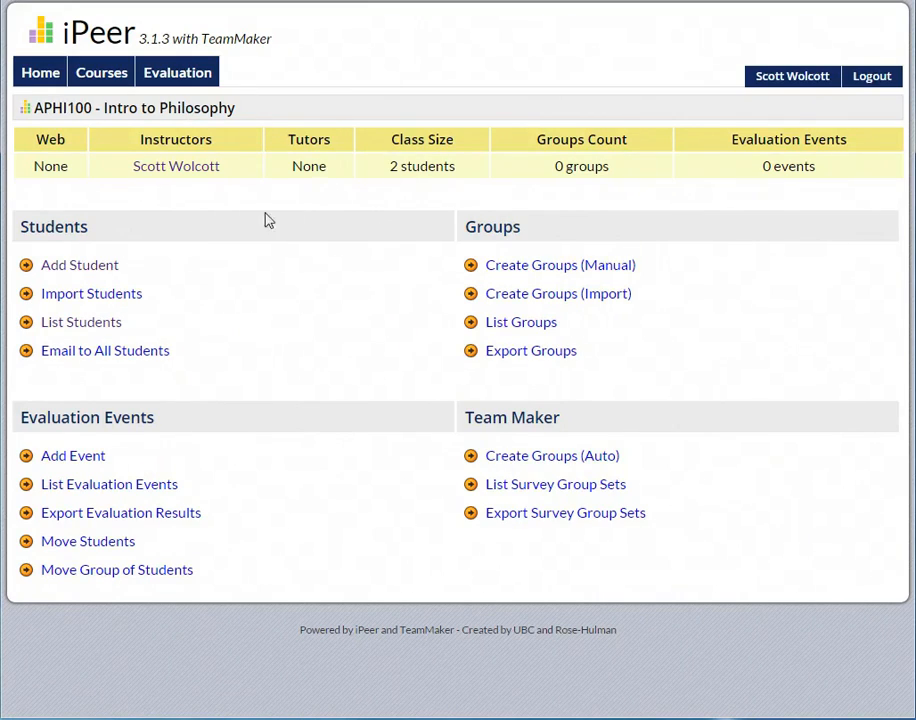
Step: Check the APHI100 student list, go back to the course, and open Import Students
left_click(102, 322)
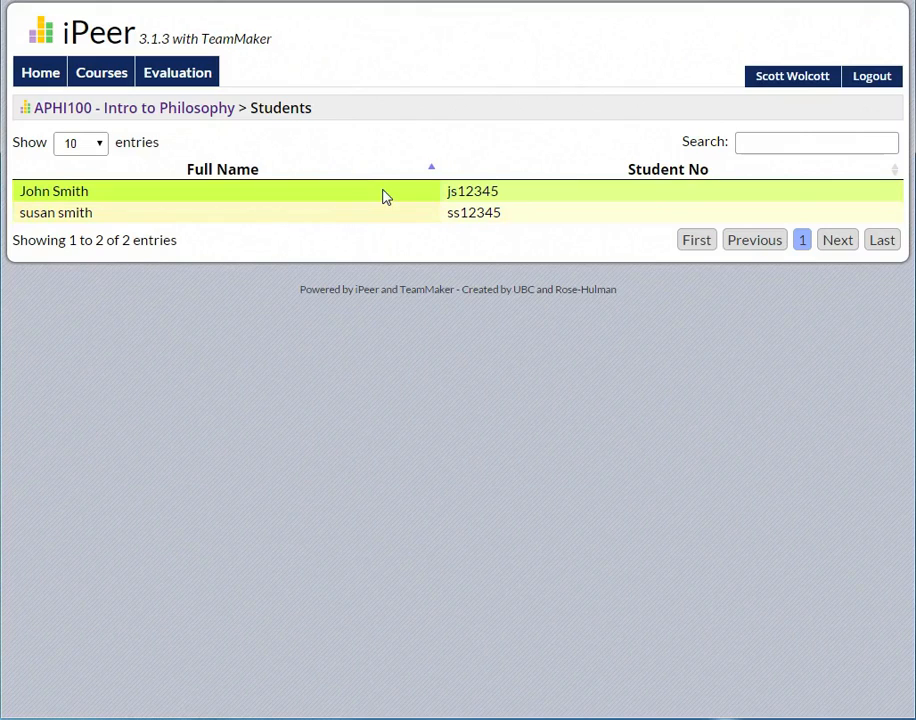
left_click(112, 120)
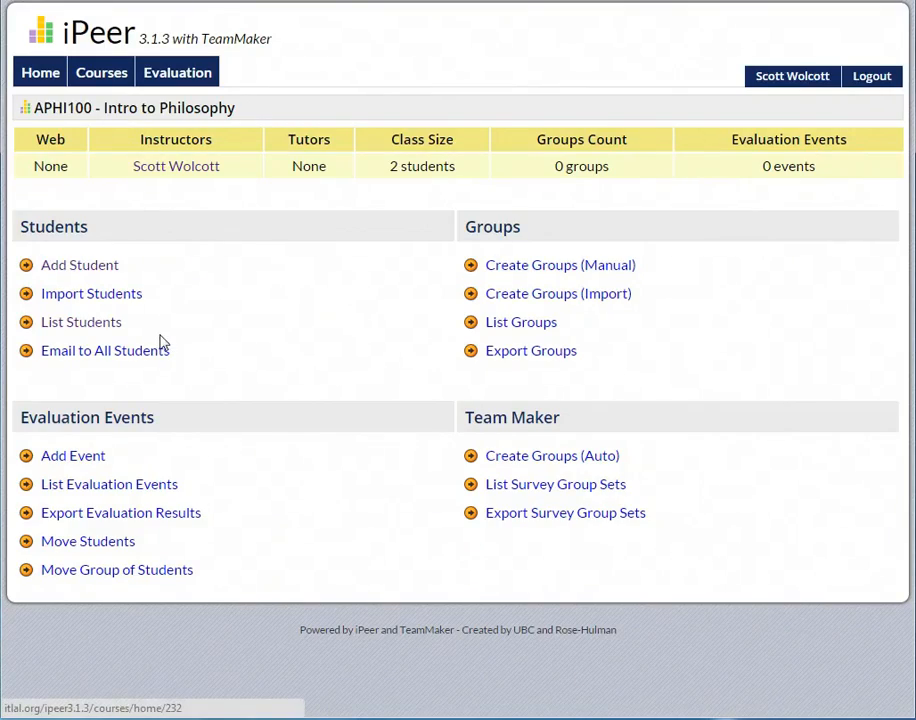
left_click(89, 300)
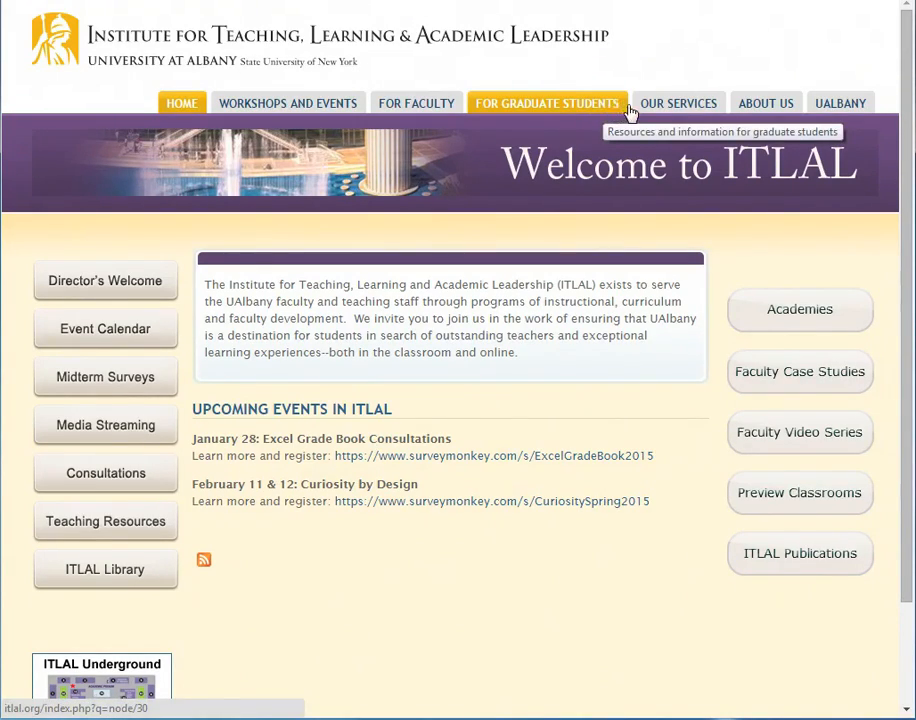
Step: Go to ITLAL's Our Services > iPeer page and download the ITLAL CSV File Excel Template
mouse_move(678, 113)
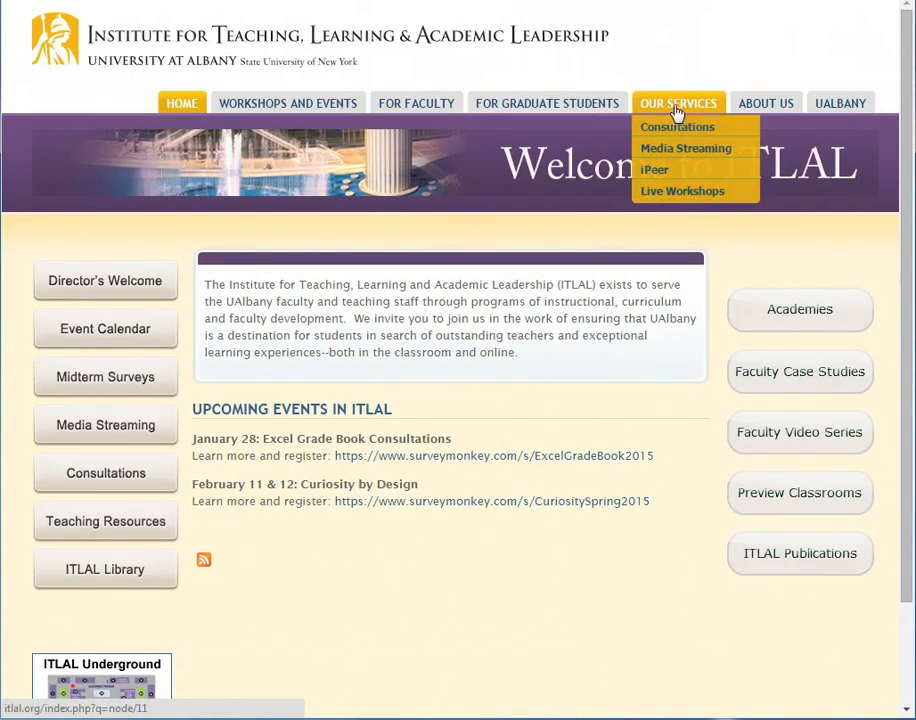
left_click(688, 173)
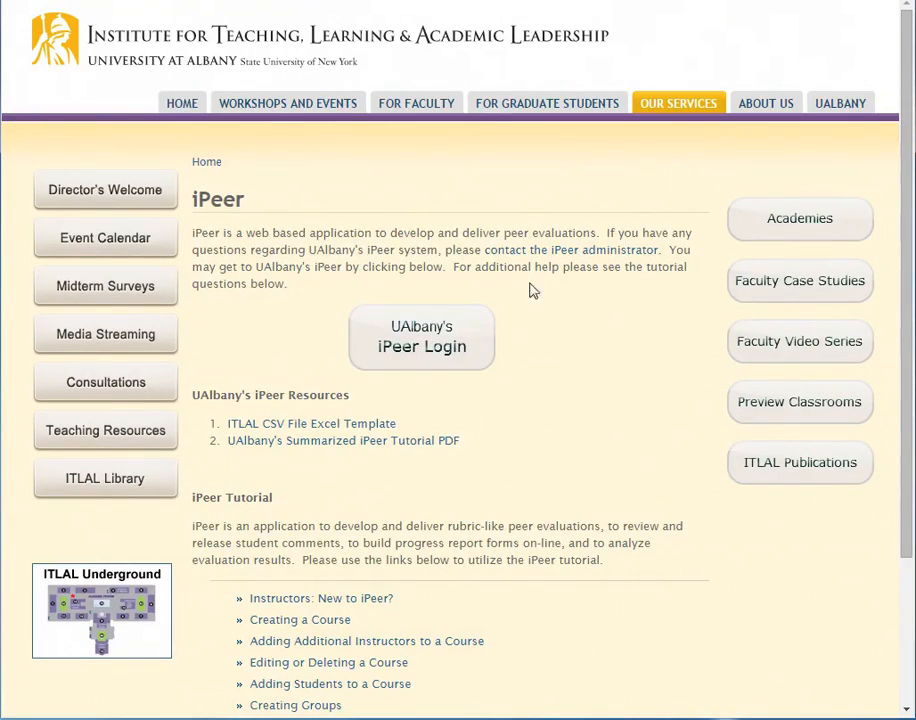
left_click(334, 426)
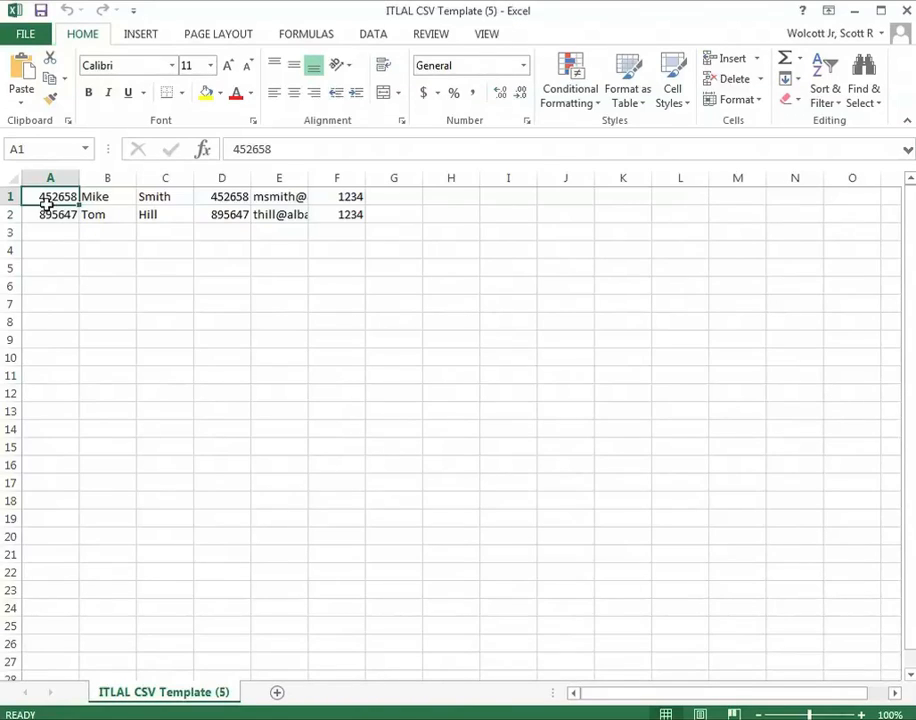
Step: Enter a student's username, first and last name, student number and e-mail across the row
type("ss12345")
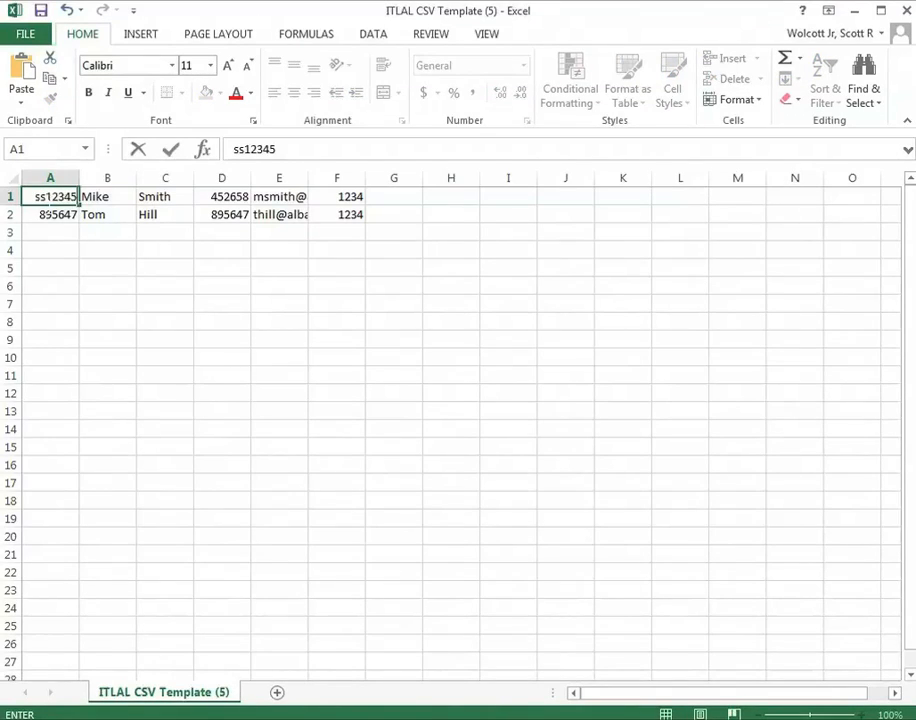
key("Tab")
key("Tab")
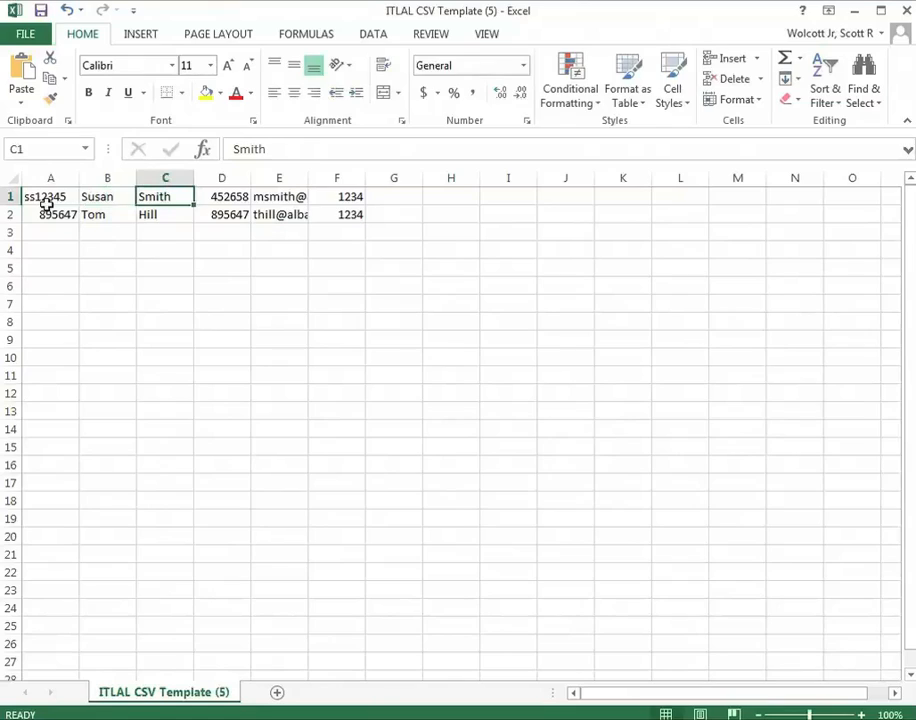
key("Tab")
type("ss")
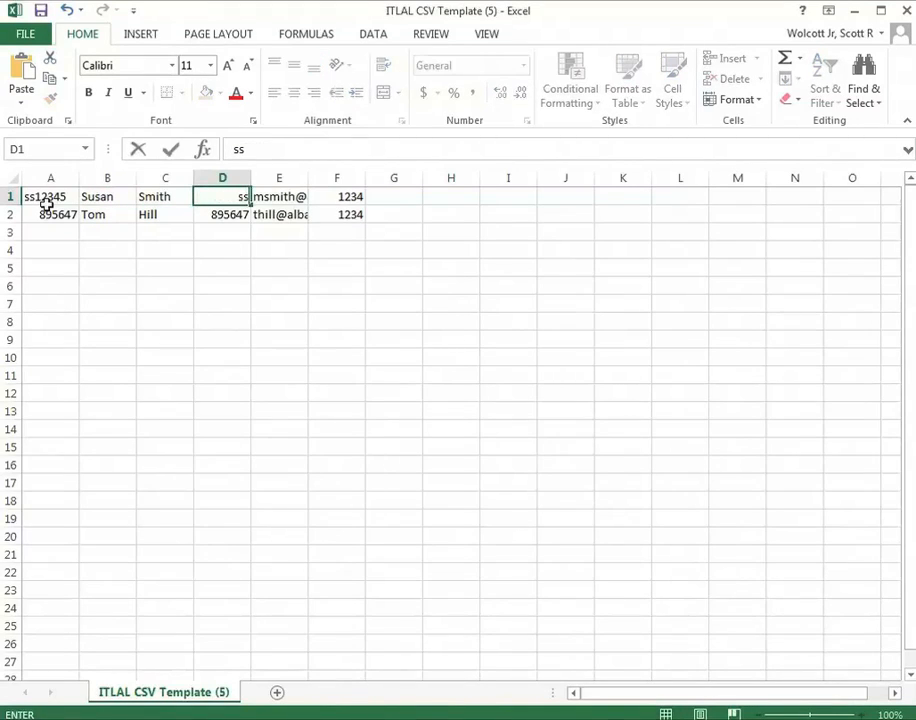
type("12345")
key("Tab")
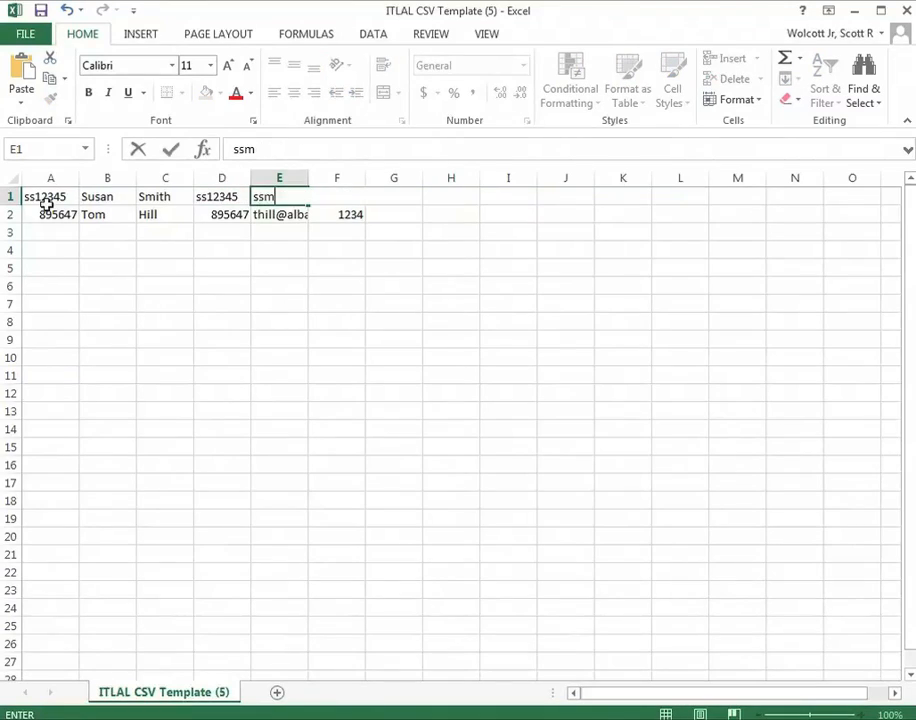
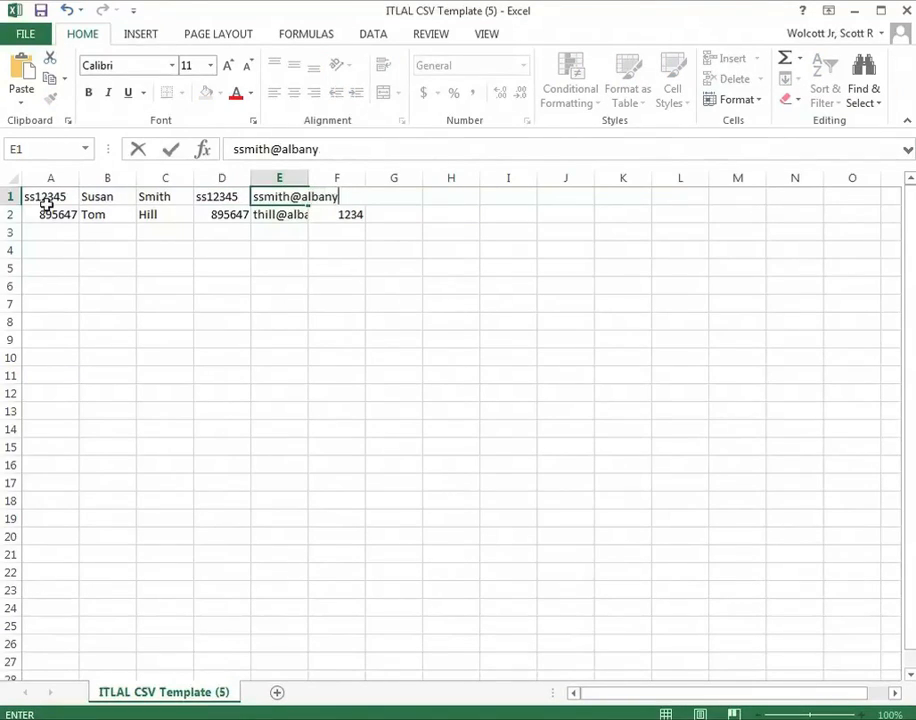
key("Tab")
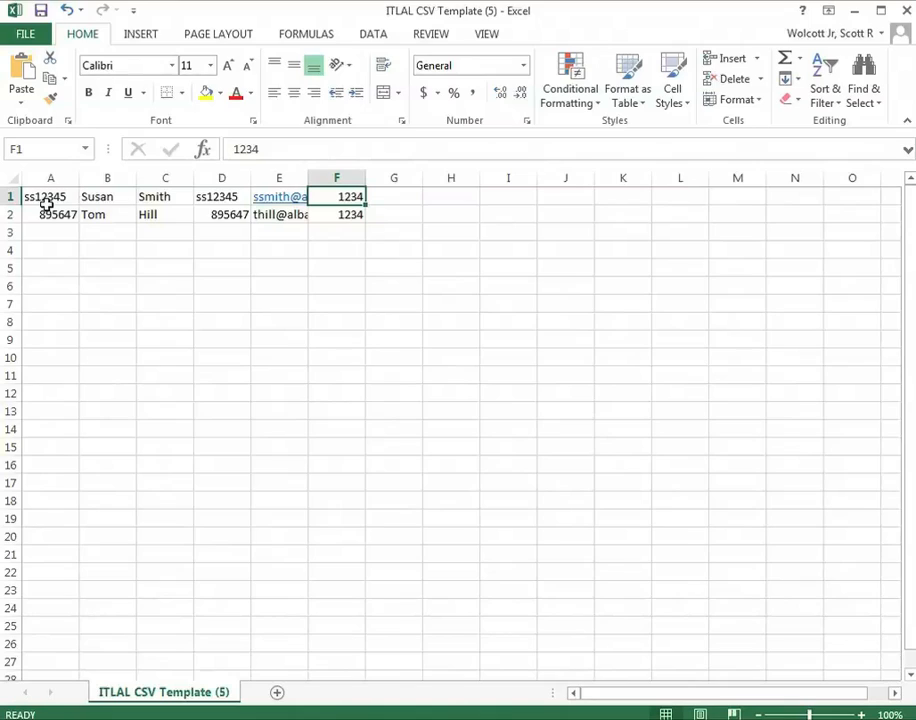
type("123456")
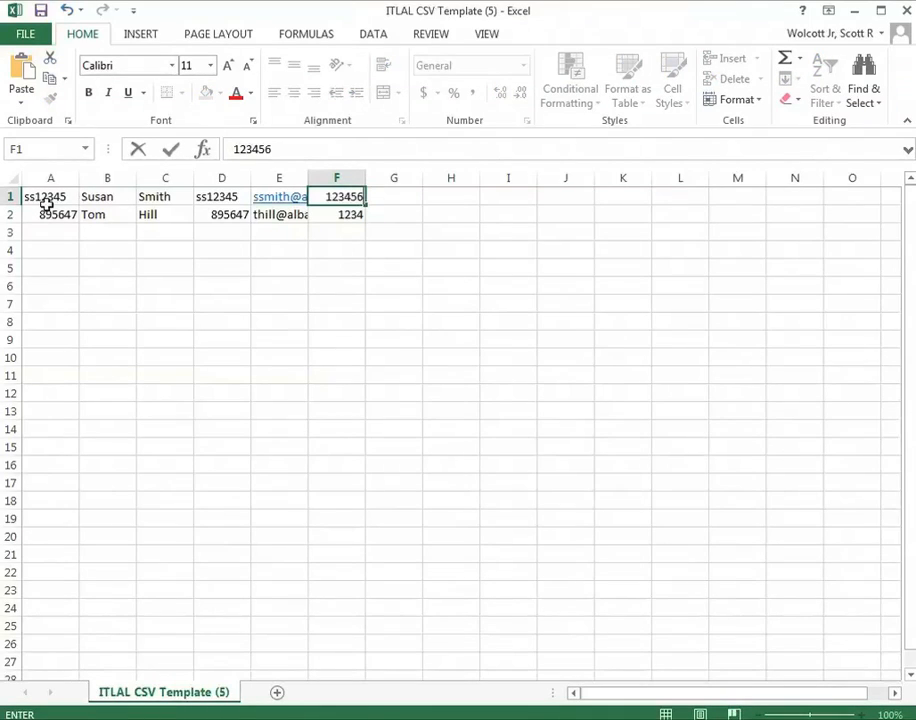
key("Return")
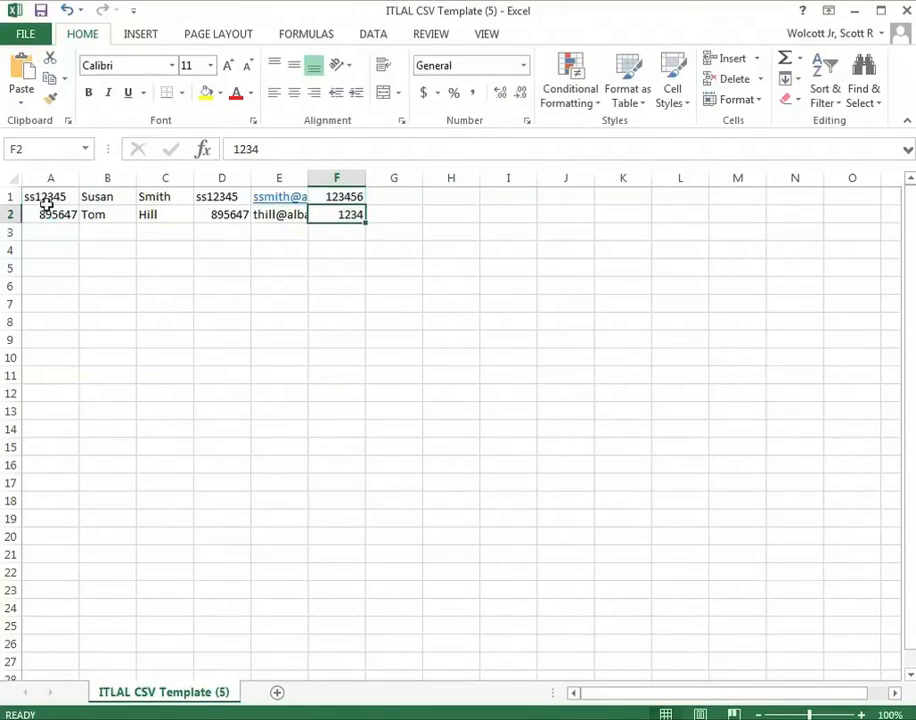
key("Left")
key("Left")
key("Left")
key("Left")
key("Left")
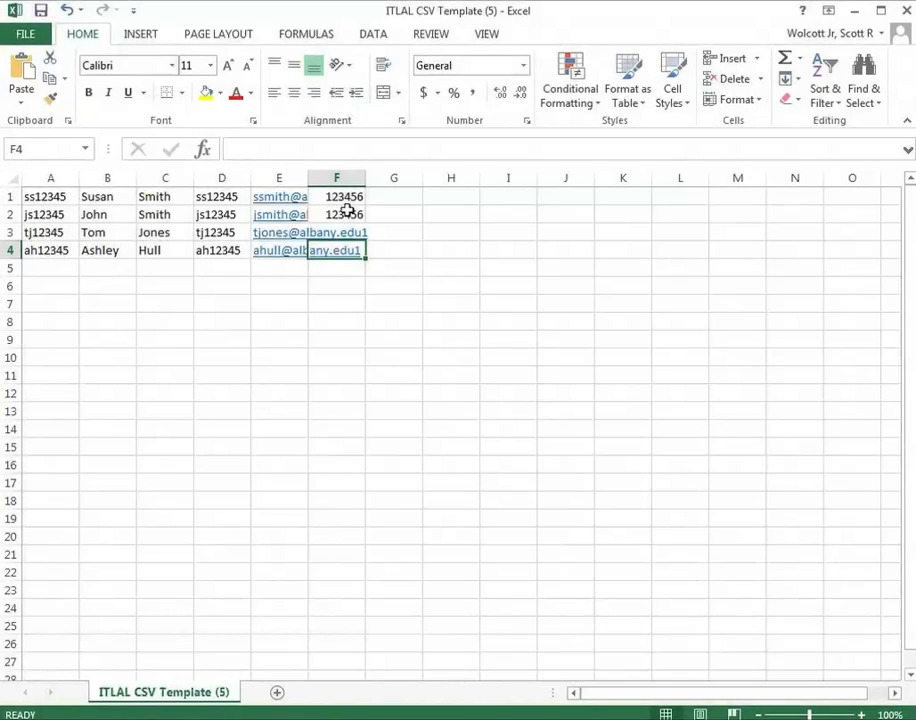
left_click(346, 199)
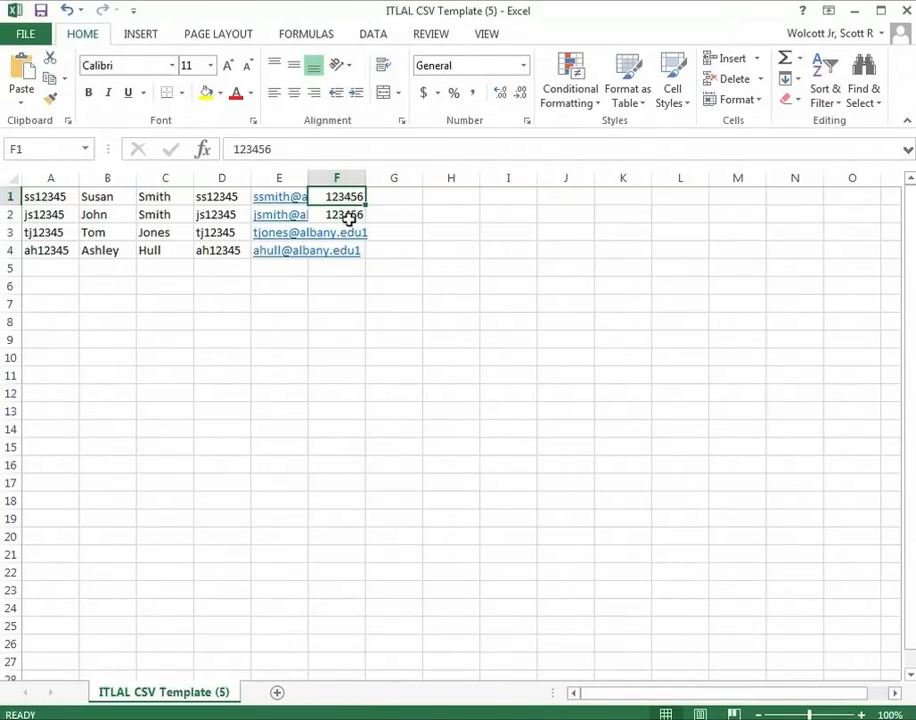
left_click_drag(364, 205, 372, 268)
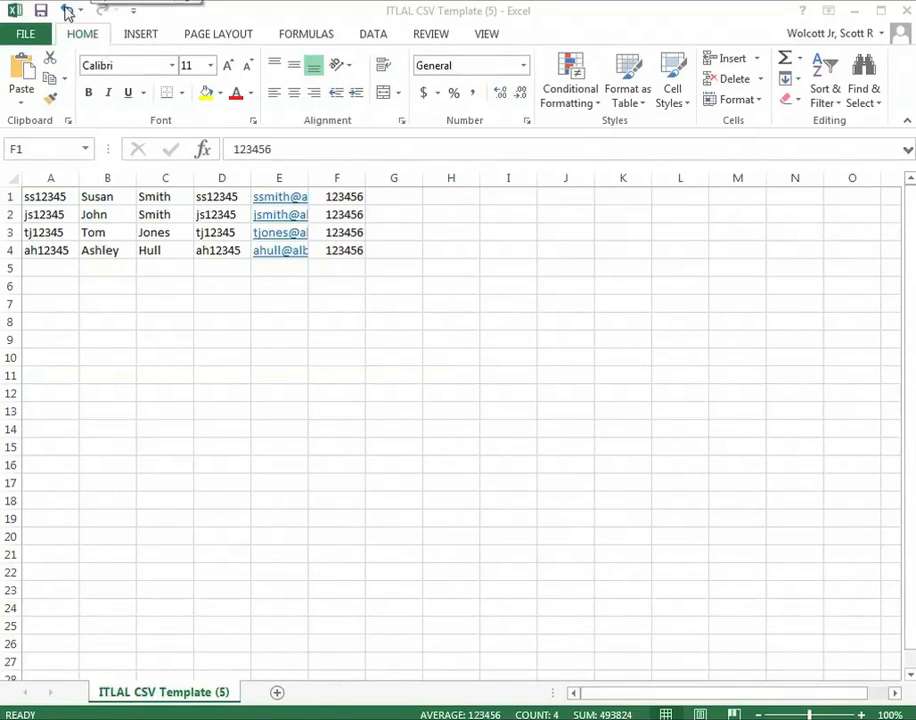
left_click(26, 37)
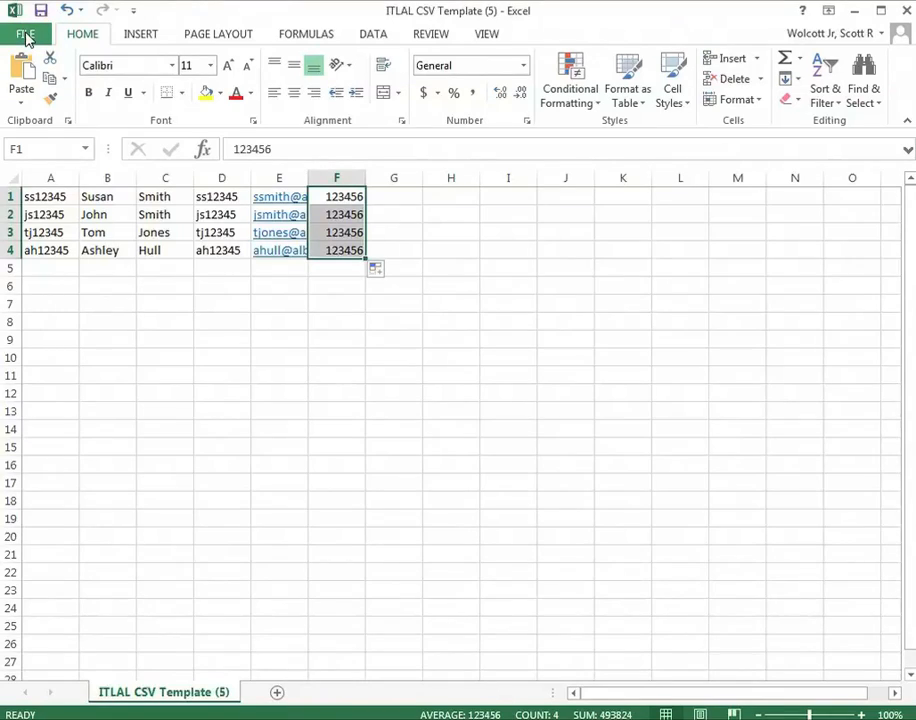
left_click(28, 35)
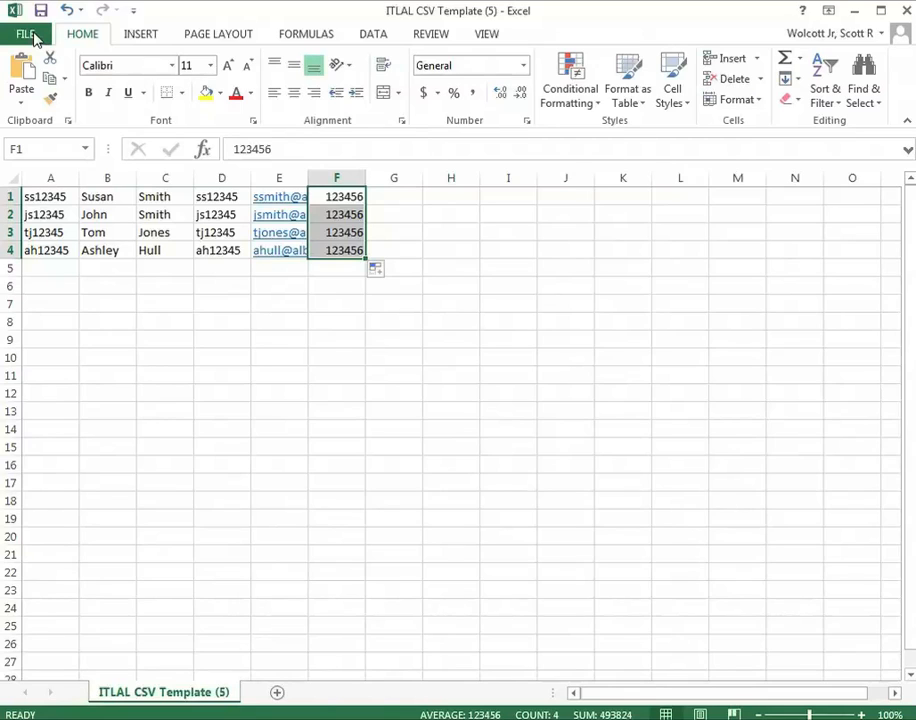
left_click(27, 35)
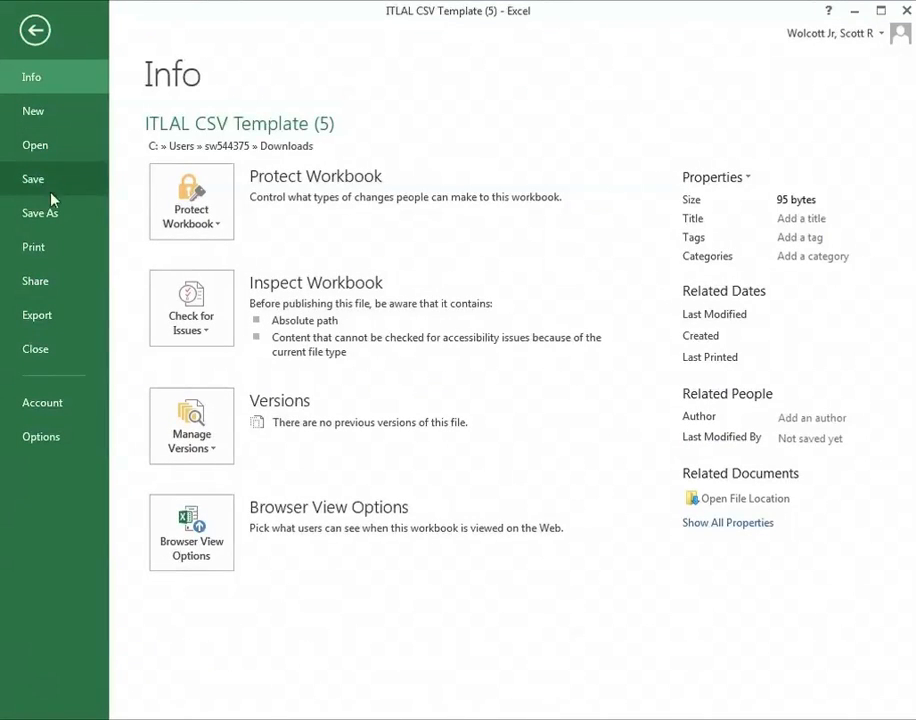
Step: Save As to the Desktop with name aphi100 and type CSV (Comma delimited)
left_click(55, 218)
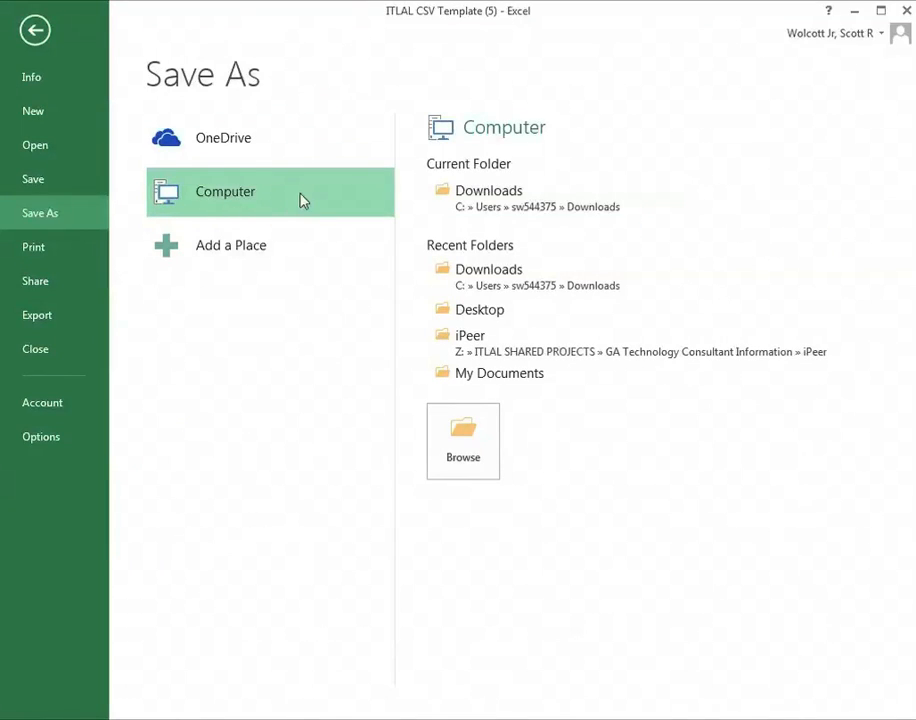
left_click(477, 312)
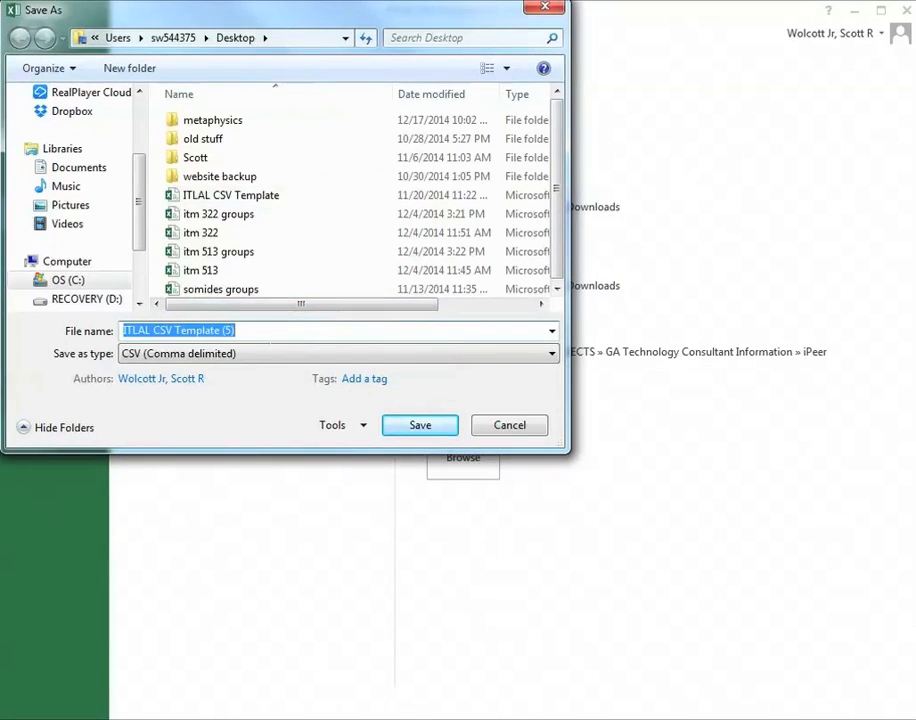
type("aphi100")
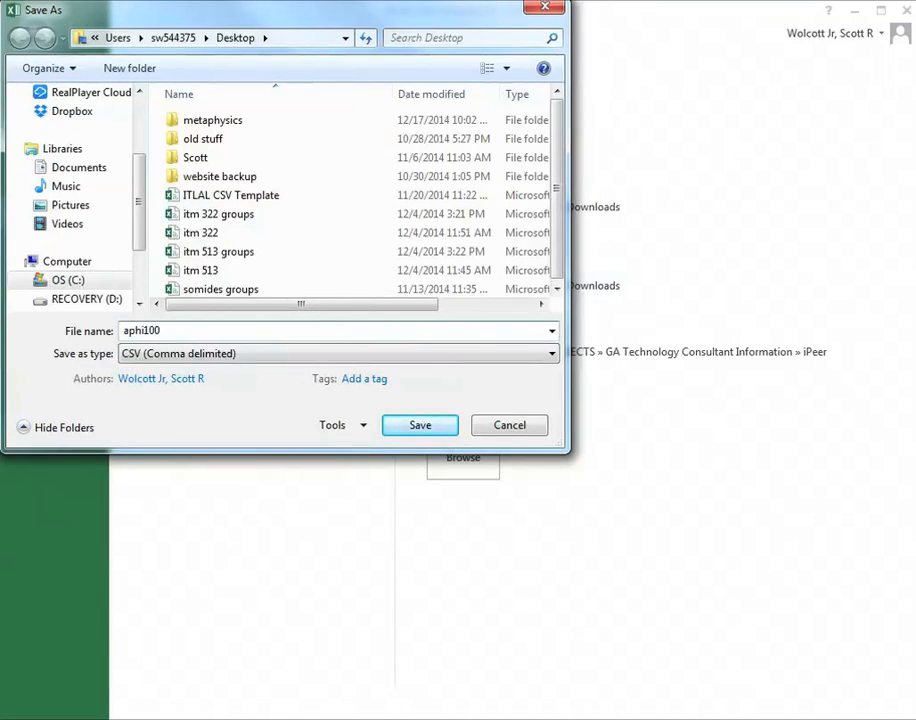
left_click(349, 357)
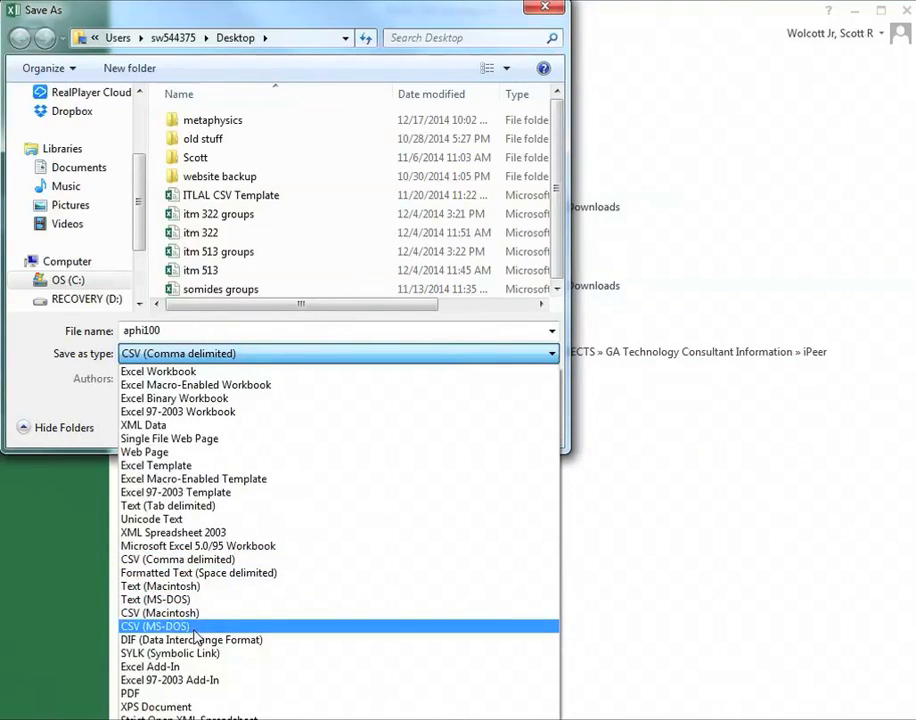
left_click(186, 565)
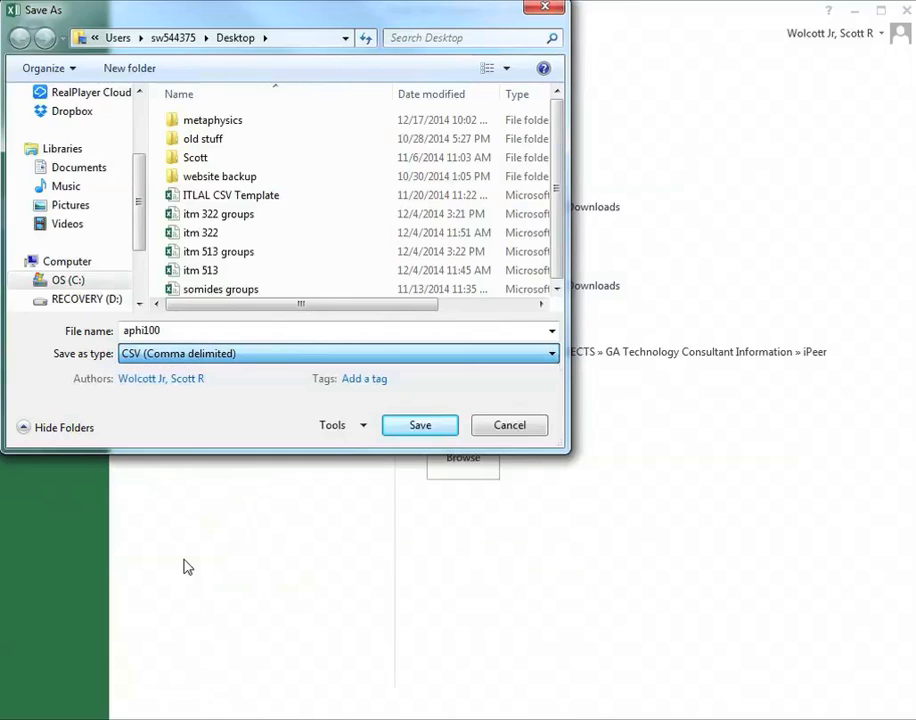
left_click(422, 426)
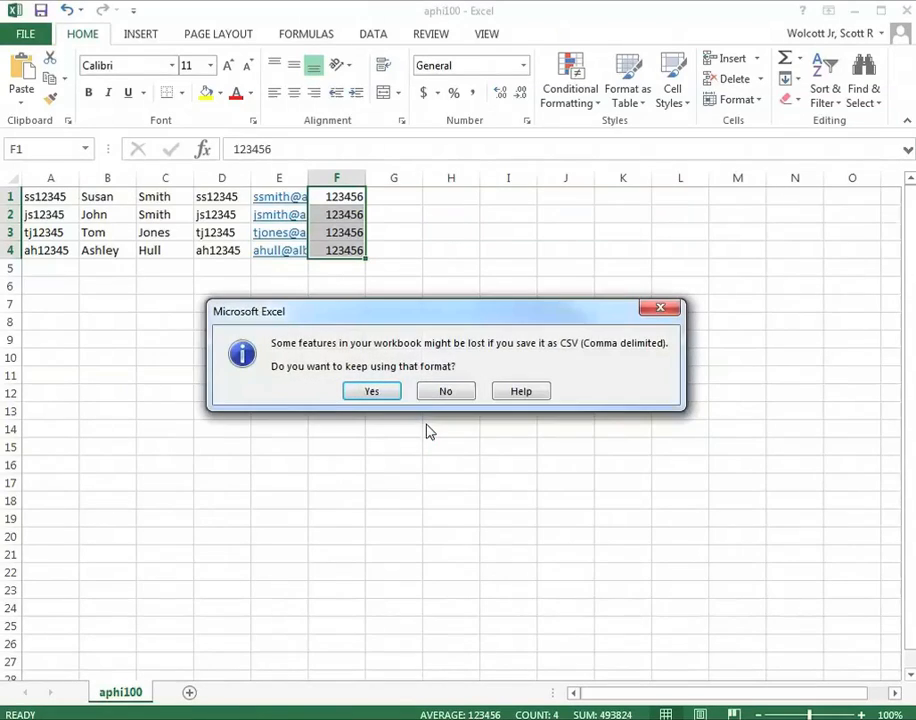
Step: Re-save aphi100.csv on the Desktop in CSV format, replacing the existing copy, and close Excel
left_click(378, 396)
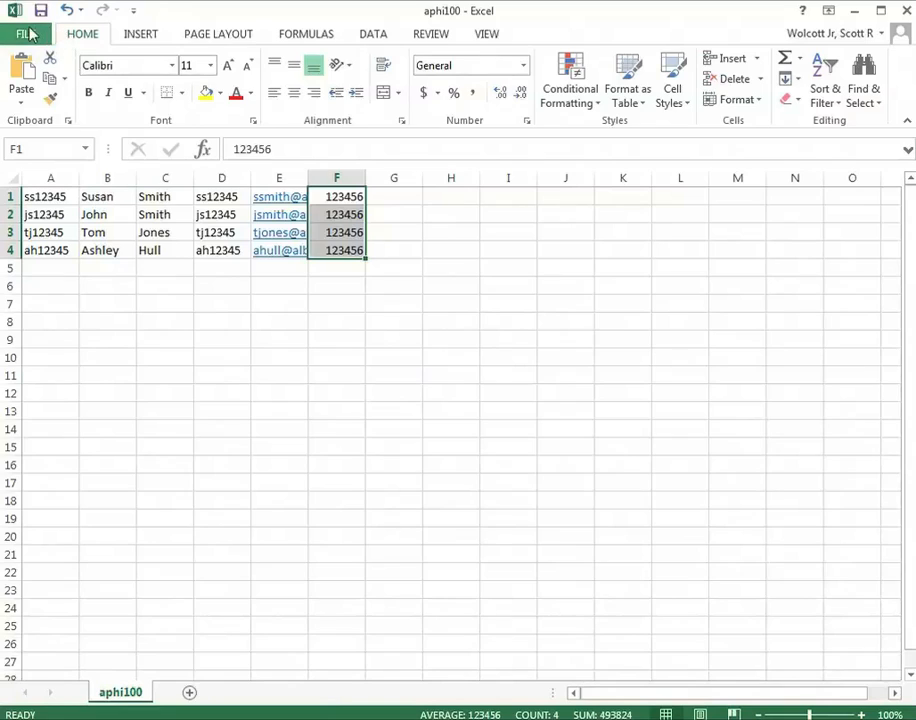
left_click(900, 10)
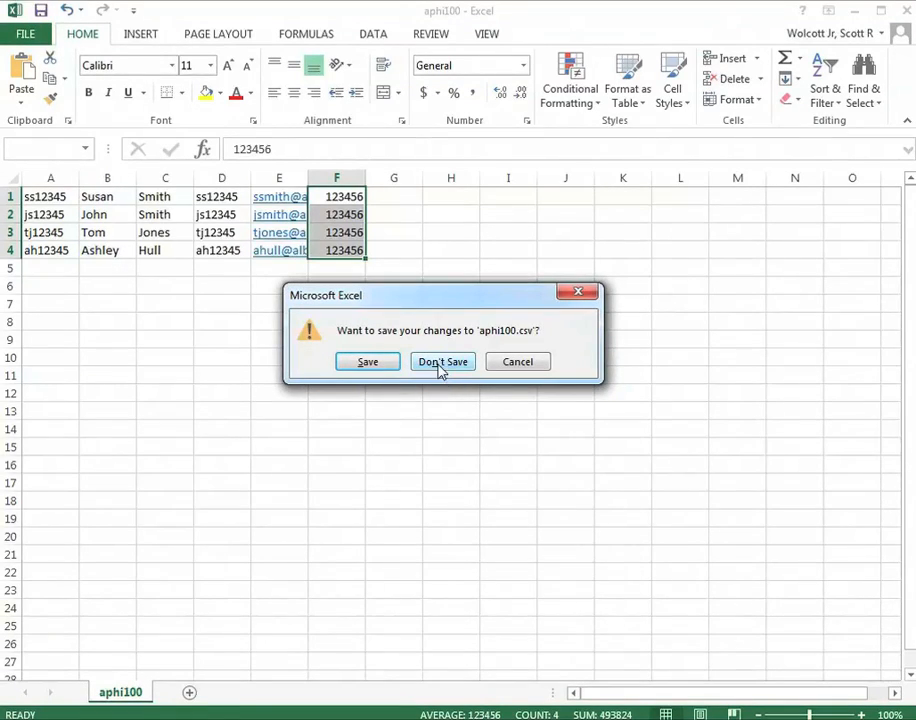
left_click(385, 363)
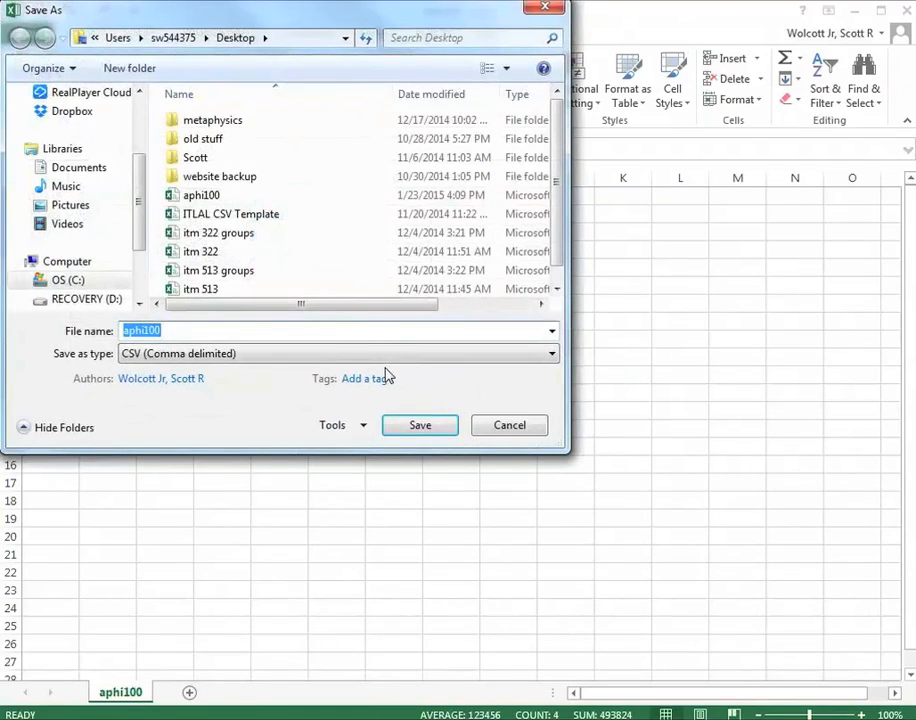
left_click(447, 427)
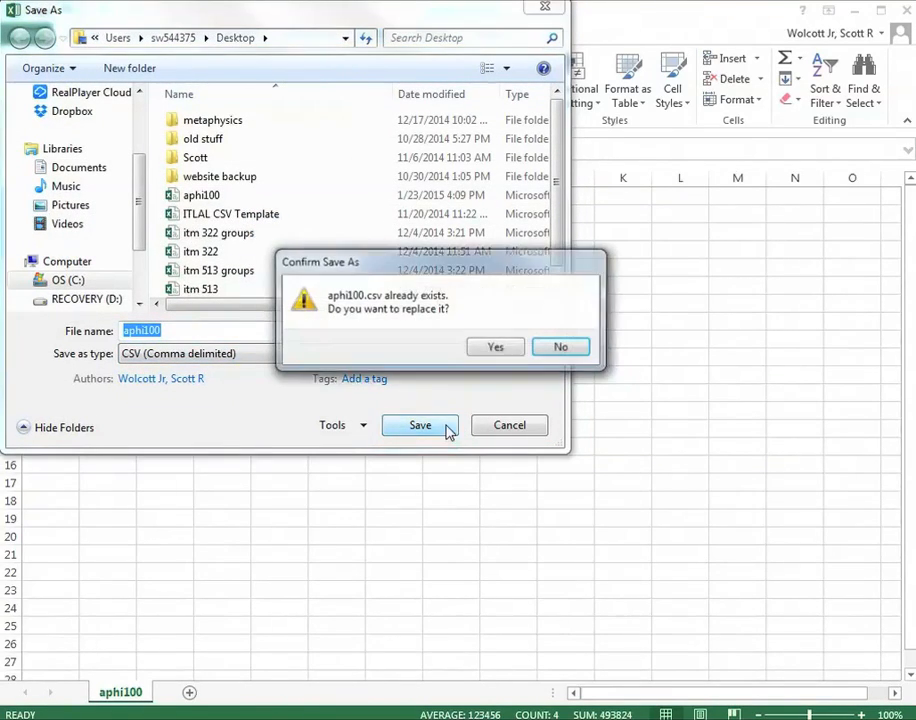
left_click(493, 348)
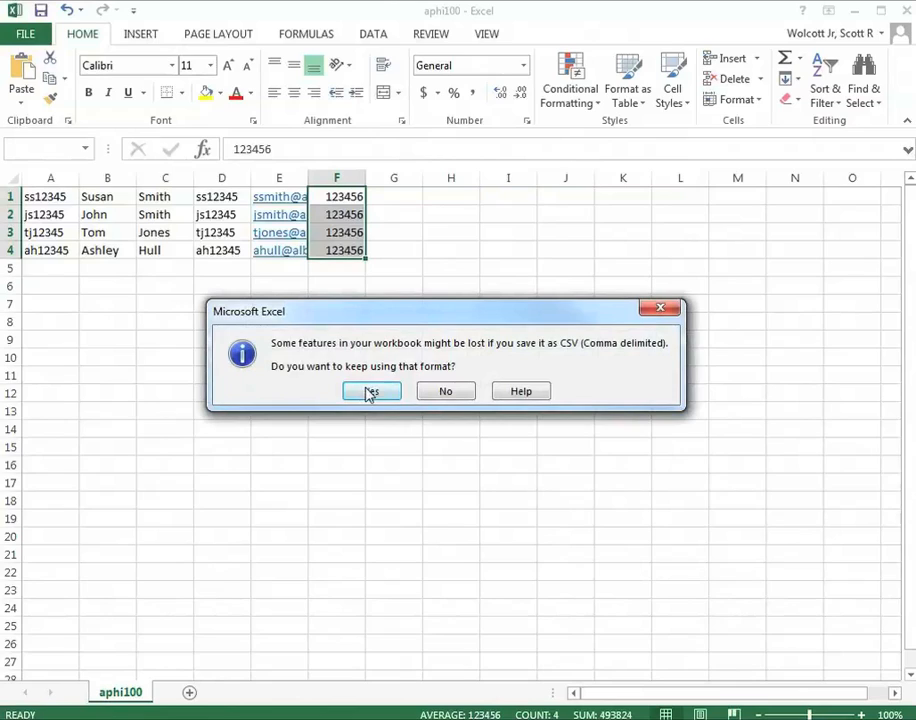
left_click(364, 386)
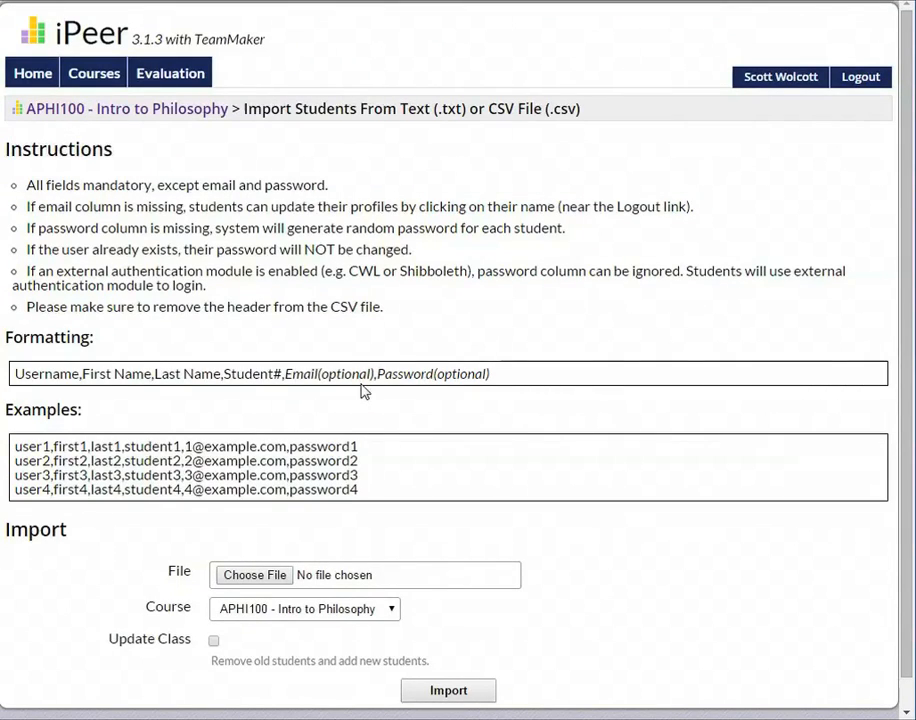
Step: Attach aphi100.csv from the Desktop as the import file for APHI100
left_click(263, 586)
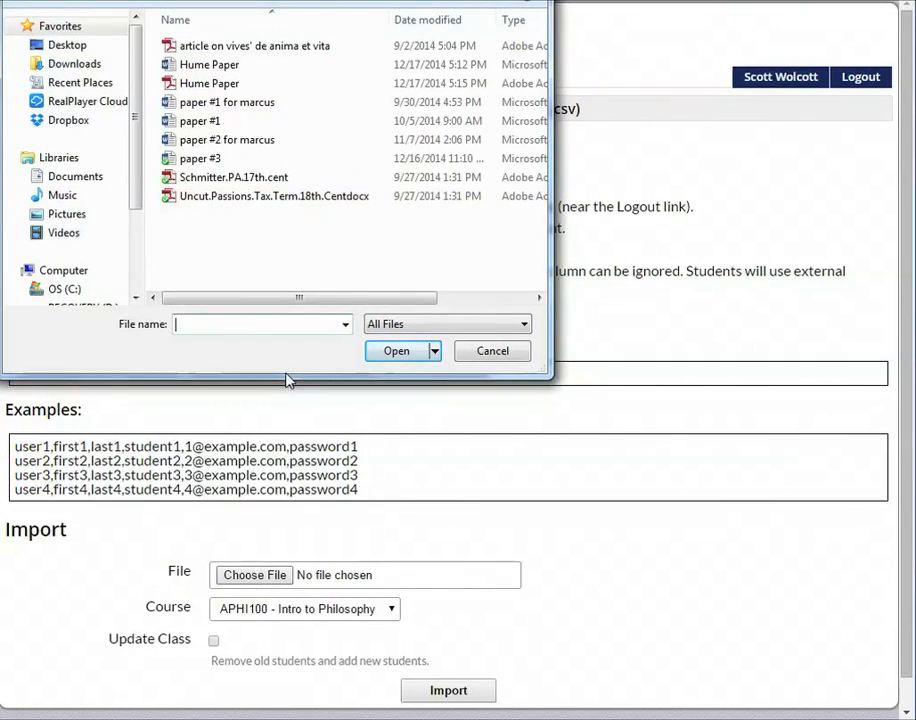
left_click(74, 45)
left_click_drag(540, 38, 540, 147)
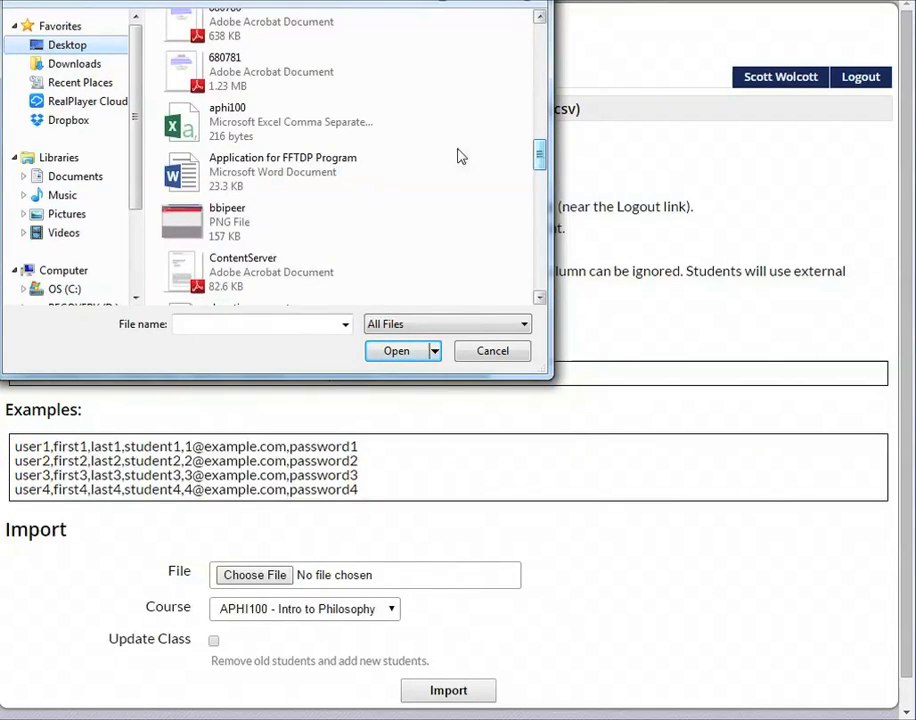
left_click(318, 140)
left_click(382, 354)
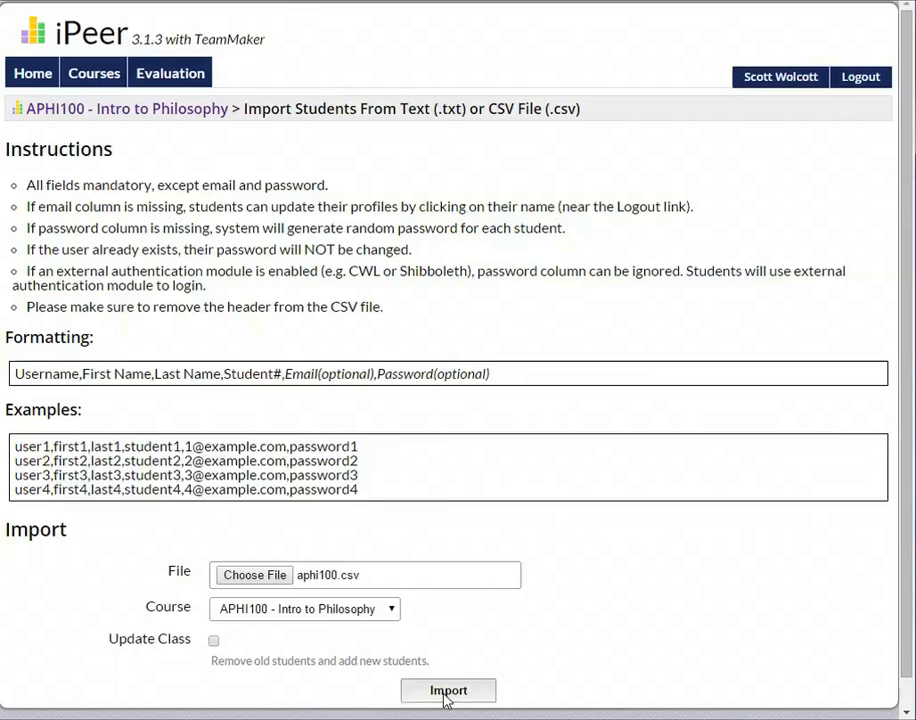
Step: Run the import of aphi100.csv into APHI100 - Intro to Philosophy
left_click(446, 692)
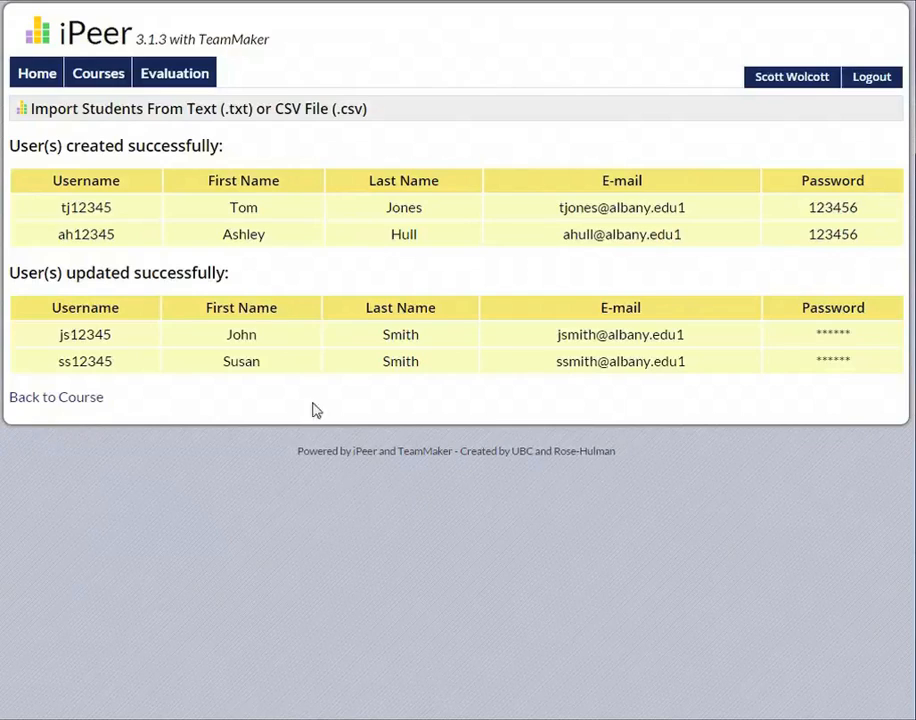
Step: Show the student list for the APHI100 course
left_click(113, 85)
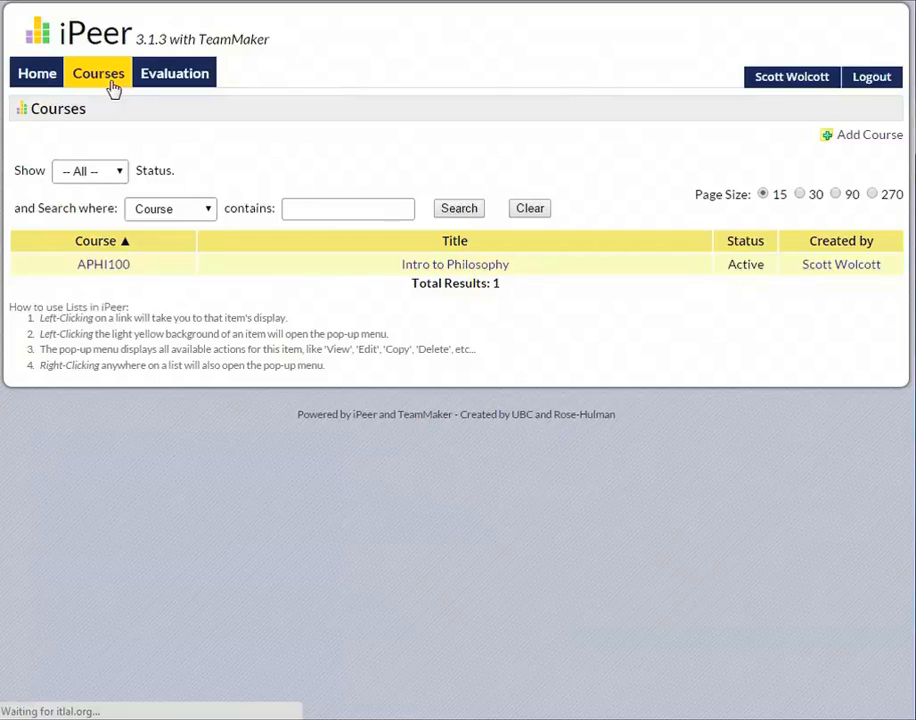
left_click(126, 266)
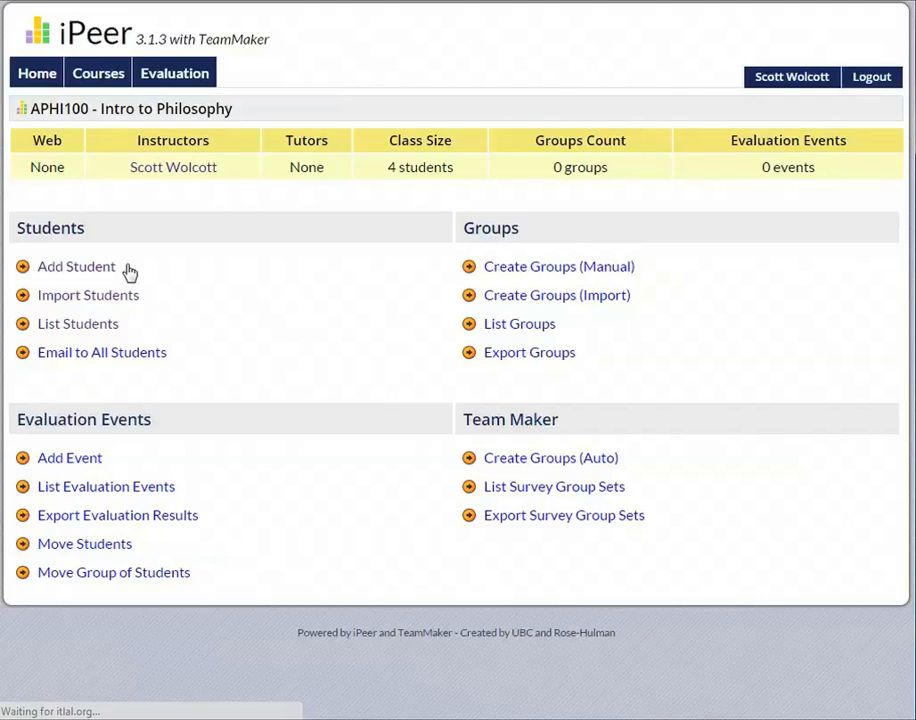
left_click(100, 323)
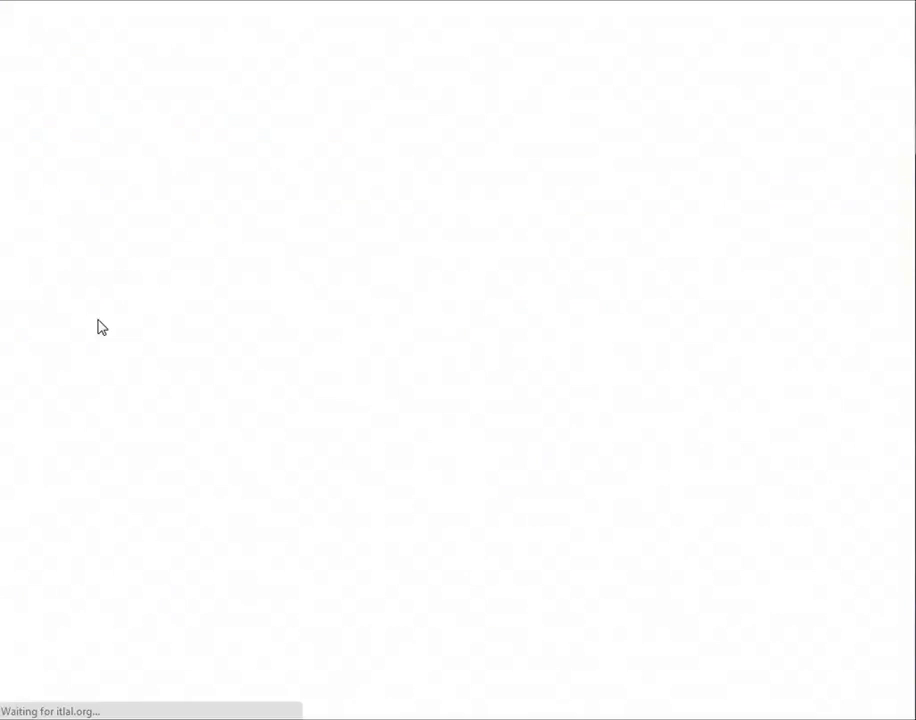